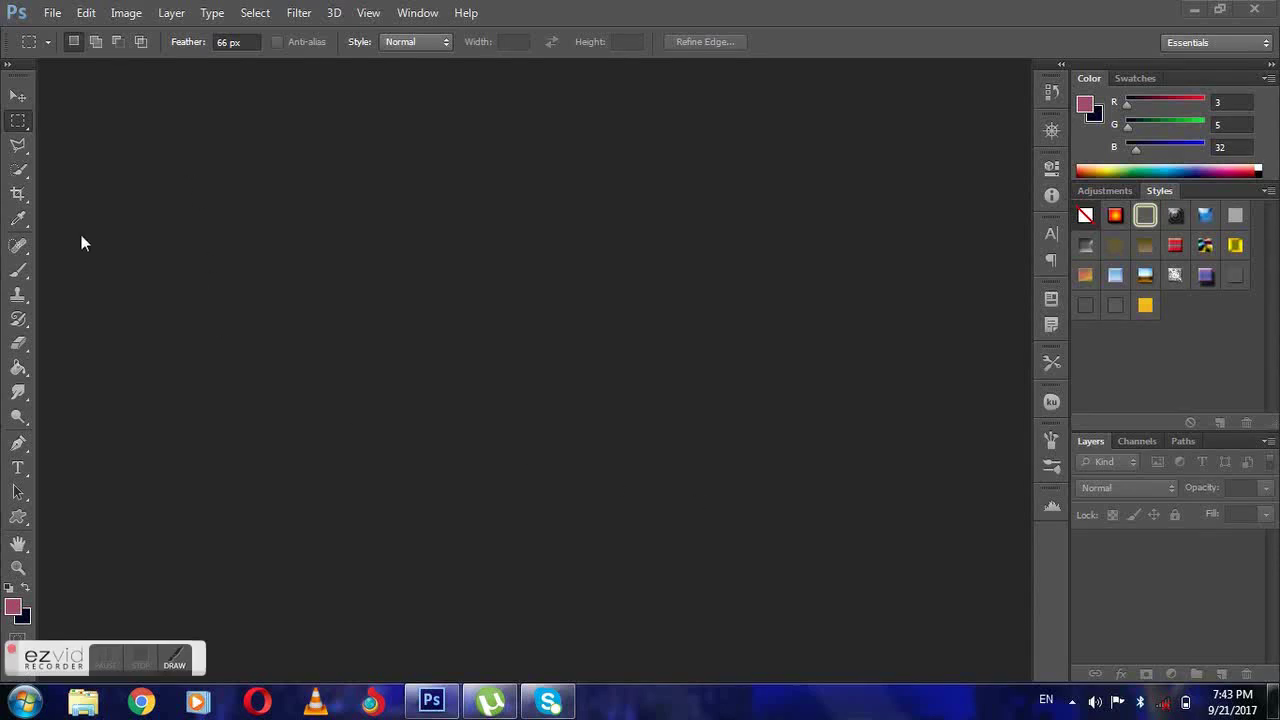
# Step: Open the portrait photo DSC01568 - Copy.JPG through Camera Raw as a new document
pyautogui.click(52, 12)
pyautogui.click(69, 51)
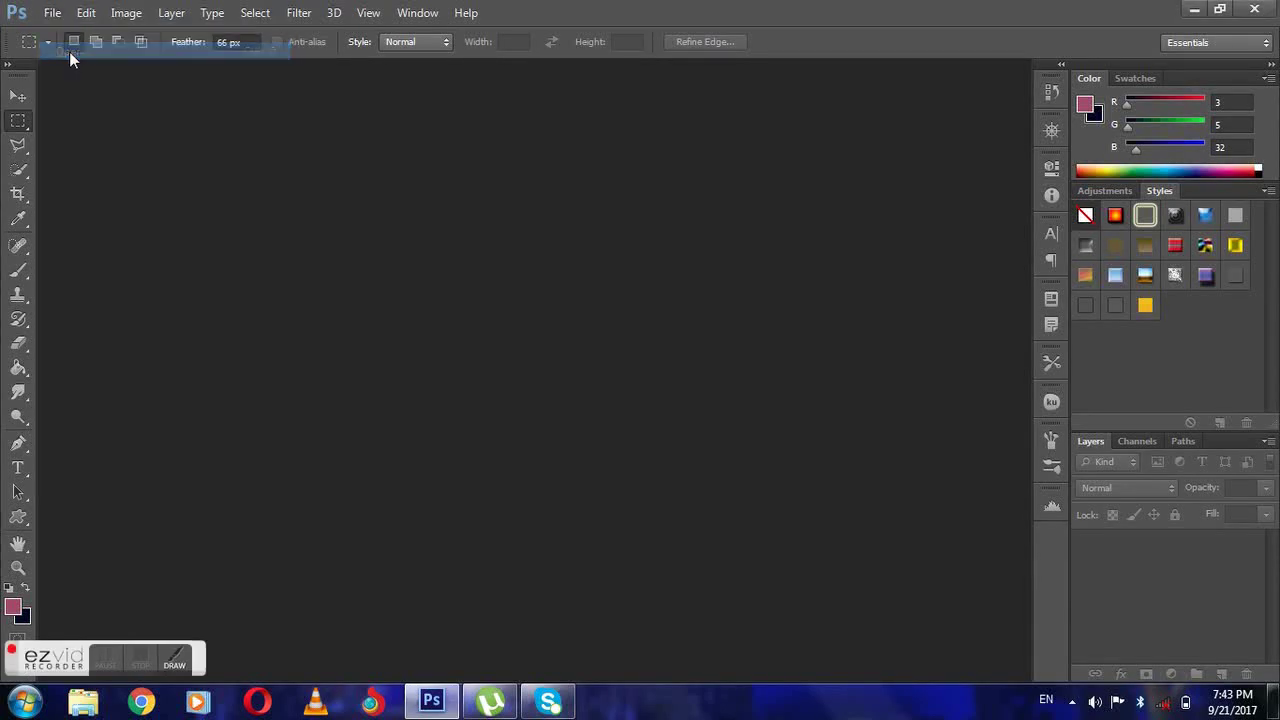
pyautogui.moveTo(891, 164); pyautogui.dragTo(895, 282)
pyautogui.click(748, 336)
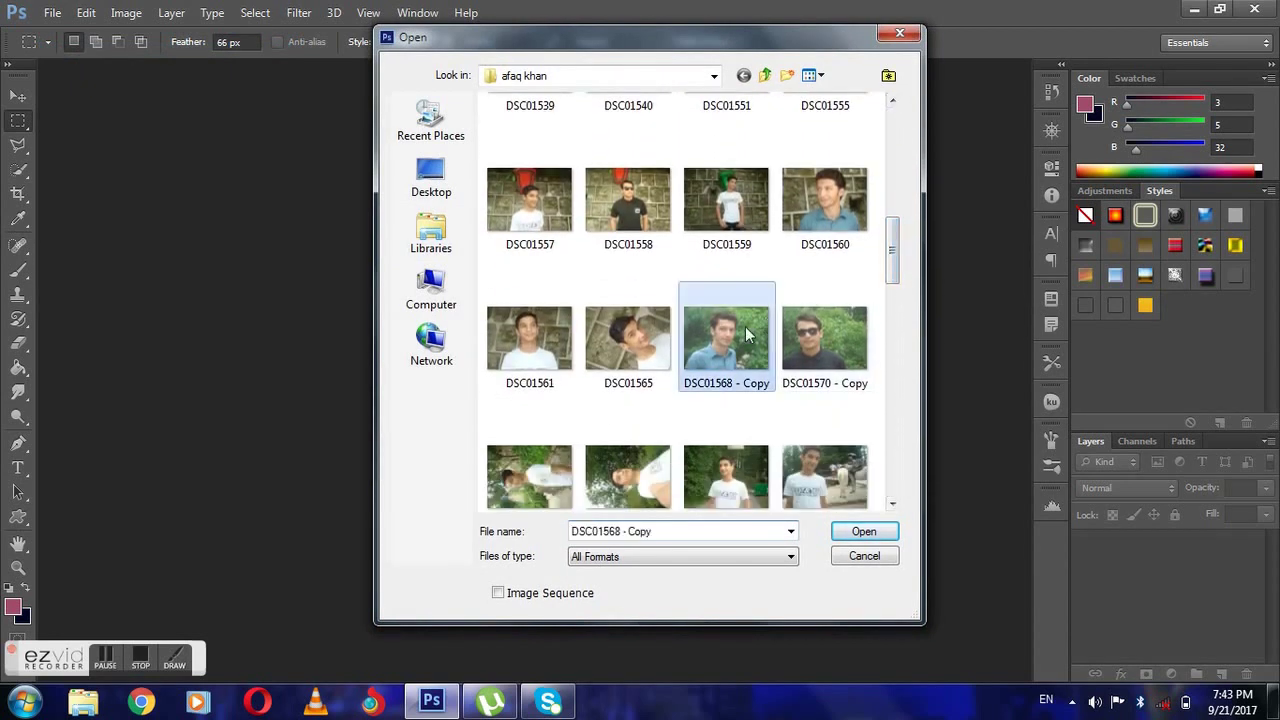
pyautogui.click(862, 526)
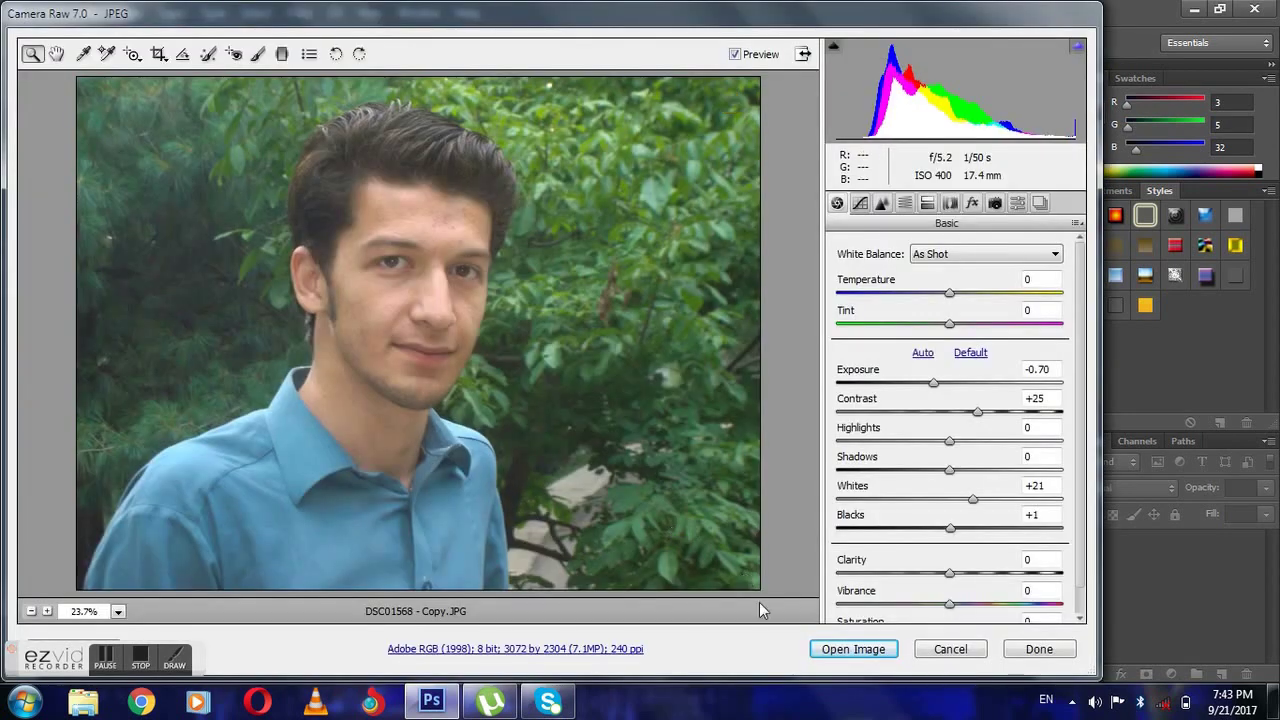
pyautogui.click(852, 649)
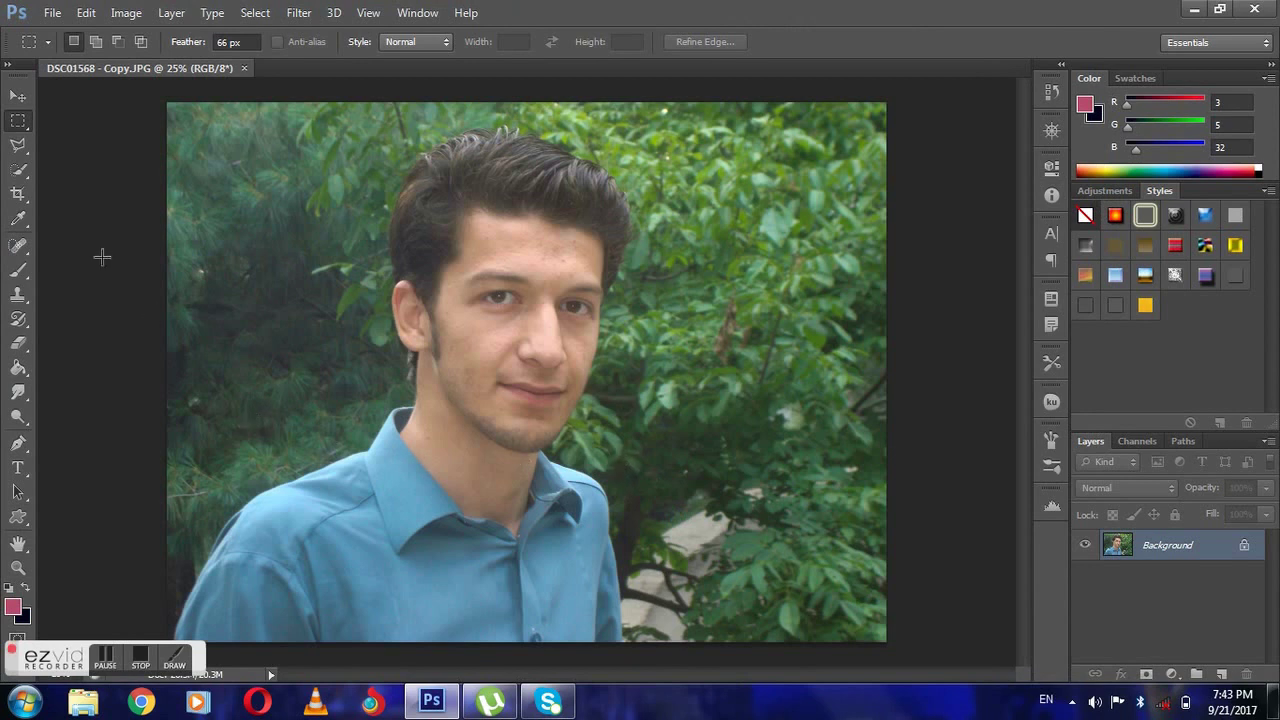
# Step: Quick-select the man's face, ear, hair and blue shirt, excluding the green foliage
pyautogui.click(18, 169)
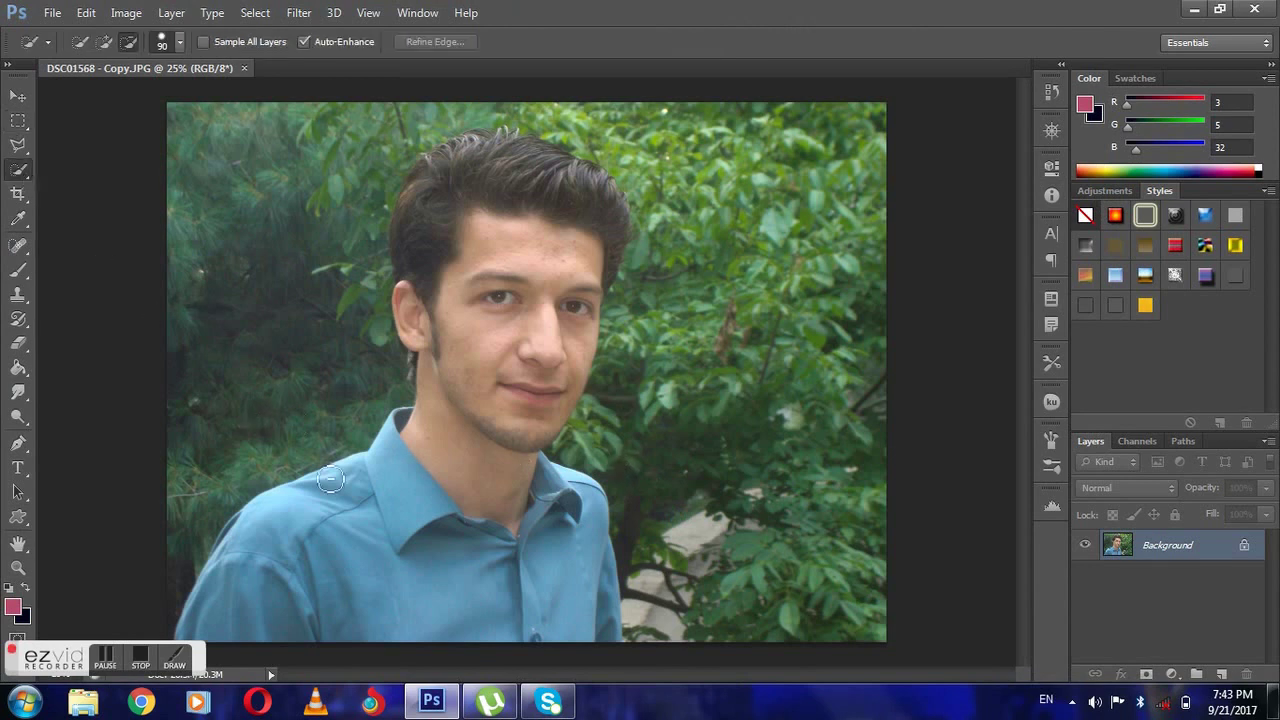
pyautogui.click(104, 41)
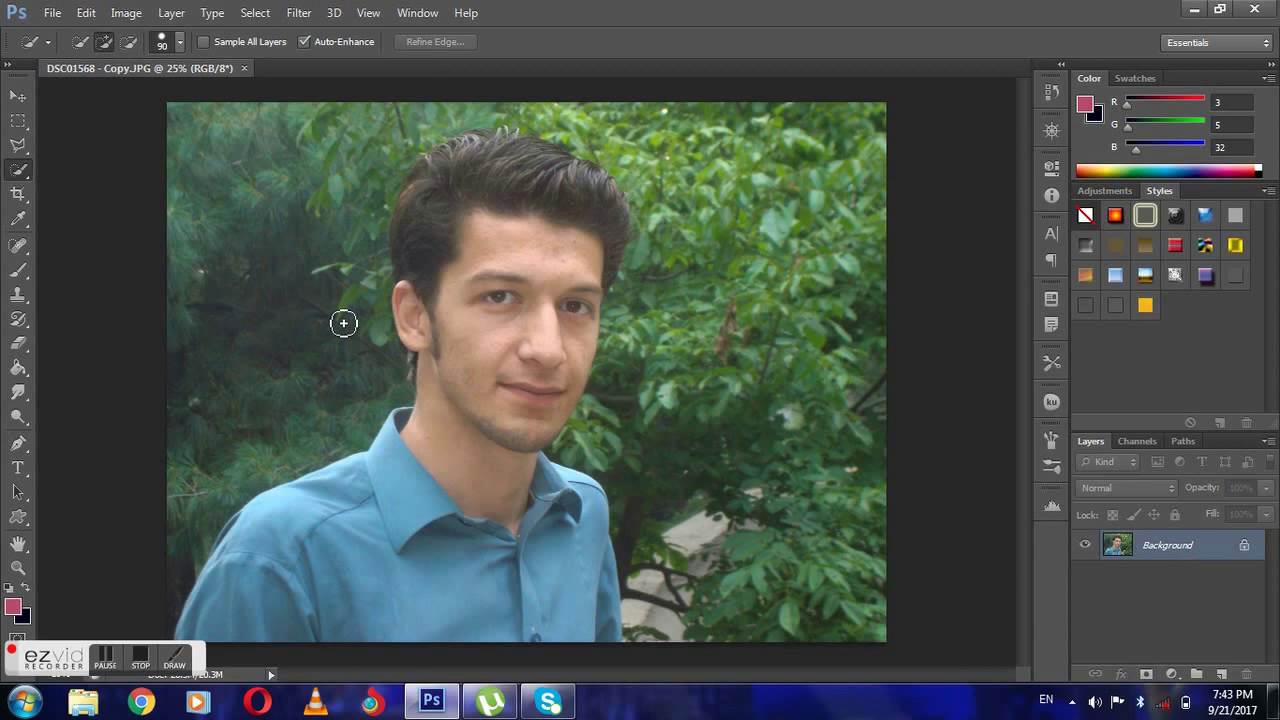
pyautogui.moveTo(527, 380)
pyautogui.mouseDown()
pyautogui.moveTo(531, 277)
pyautogui.moveTo(492, 229)
pyautogui.moveTo(471, 361)
pyautogui.moveTo(507, 552)
pyautogui.moveTo(499, 461)
pyautogui.mouseUp()
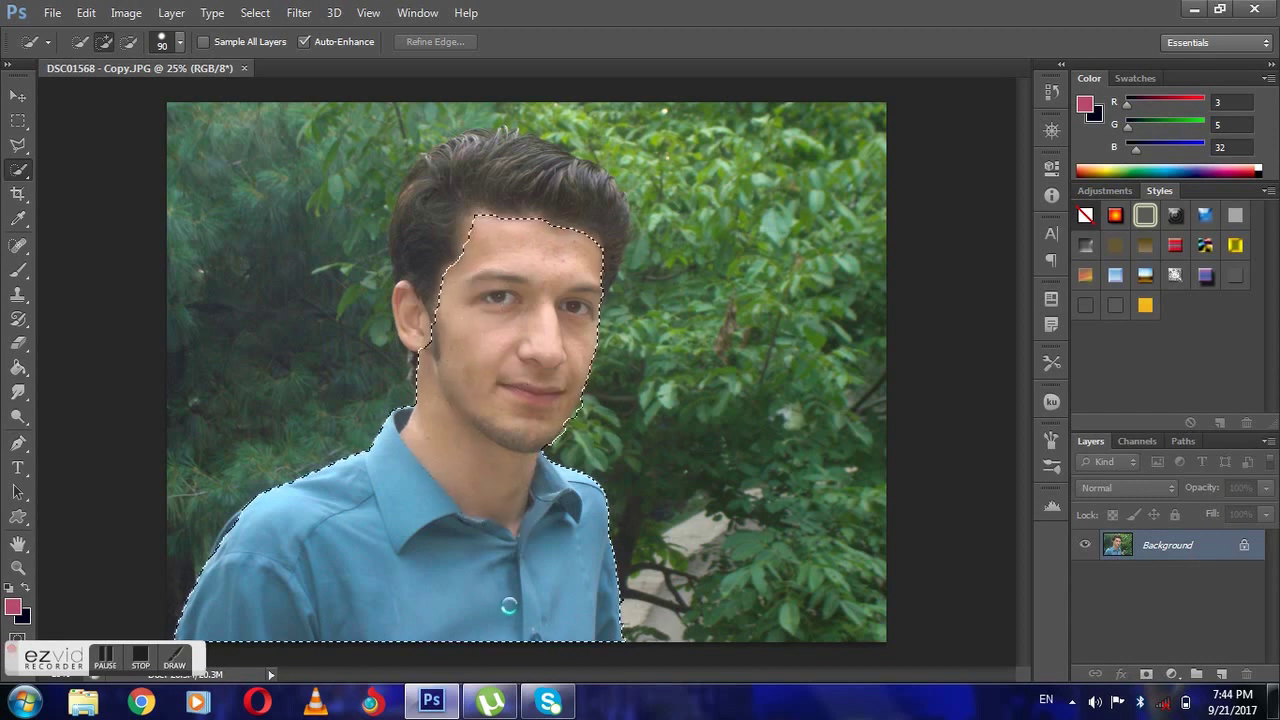
pyautogui.moveTo(443, 323)
pyautogui.mouseDown()
pyautogui.moveTo(423, 300)
pyautogui.moveTo(432, 208)
pyautogui.moveTo(505, 185)
pyautogui.moveTo(563, 193)
pyautogui.mouseUp()
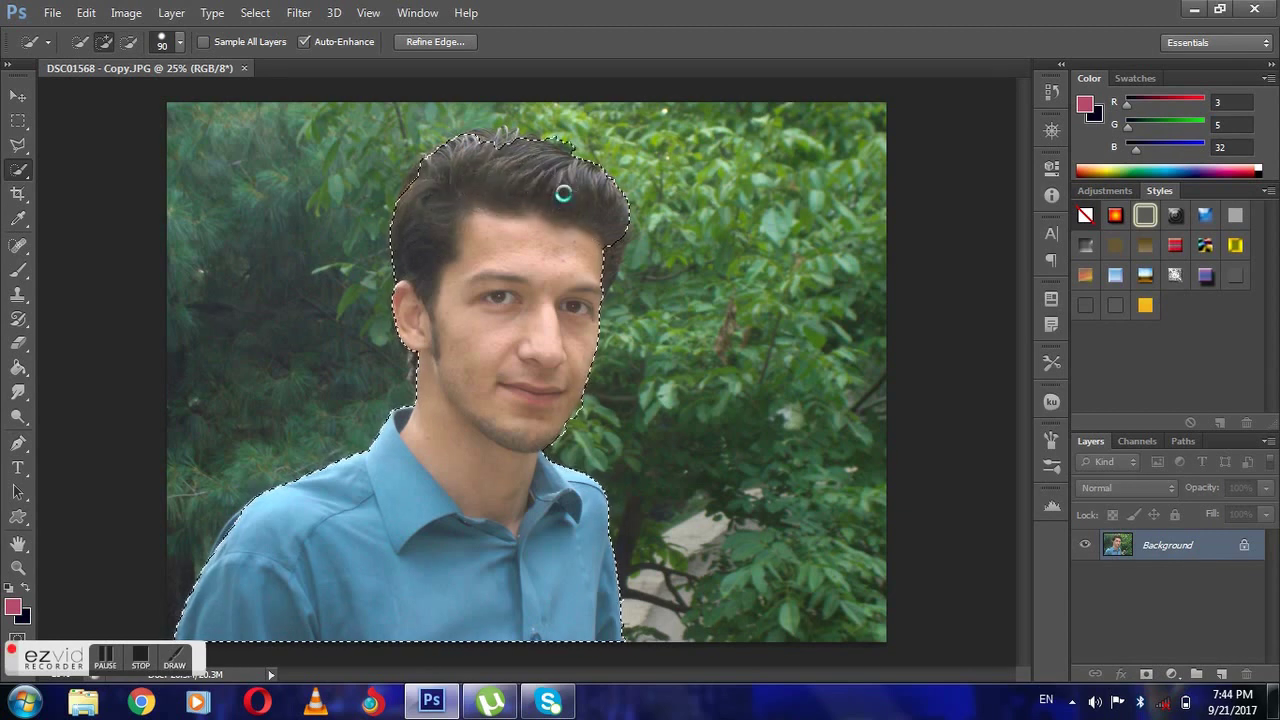
pyautogui.moveTo(595, 257); pyautogui.dragTo(599, 262)
pyautogui.moveTo(532, 210); pyautogui.dragTo(500, 146)
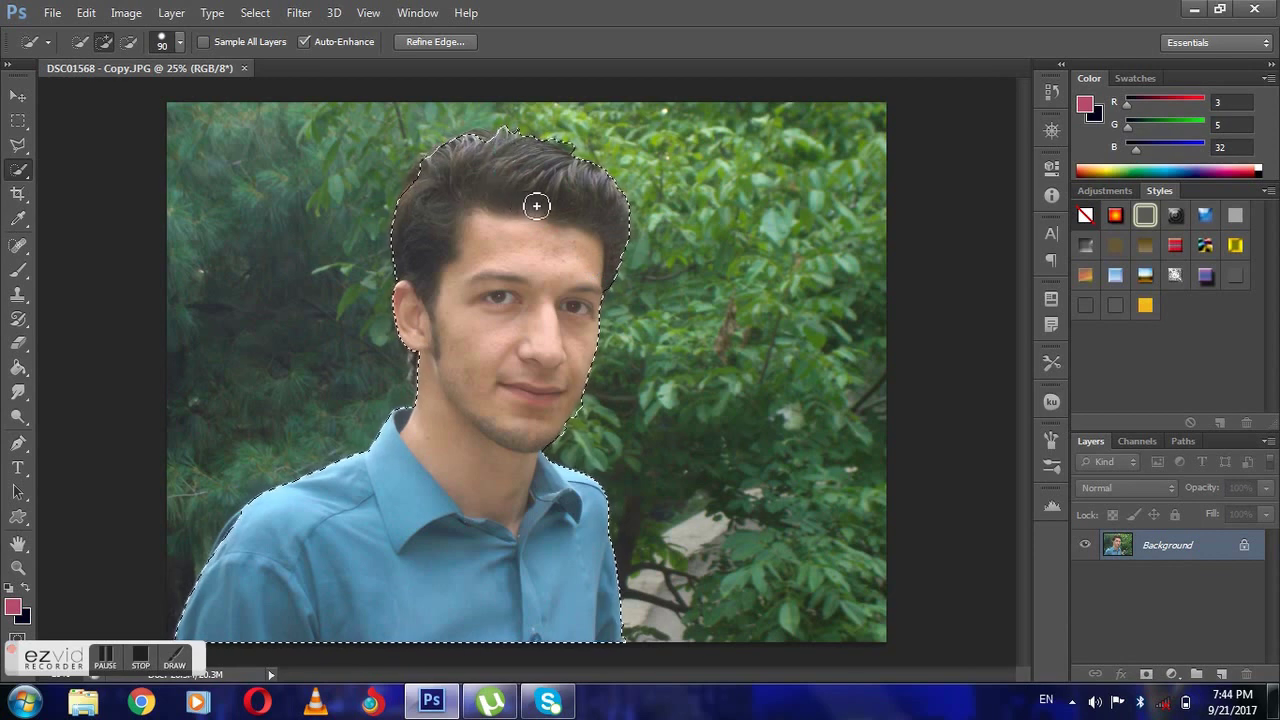
pyautogui.moveTo(502, 183); pyautogui.dragTo(425, 174)
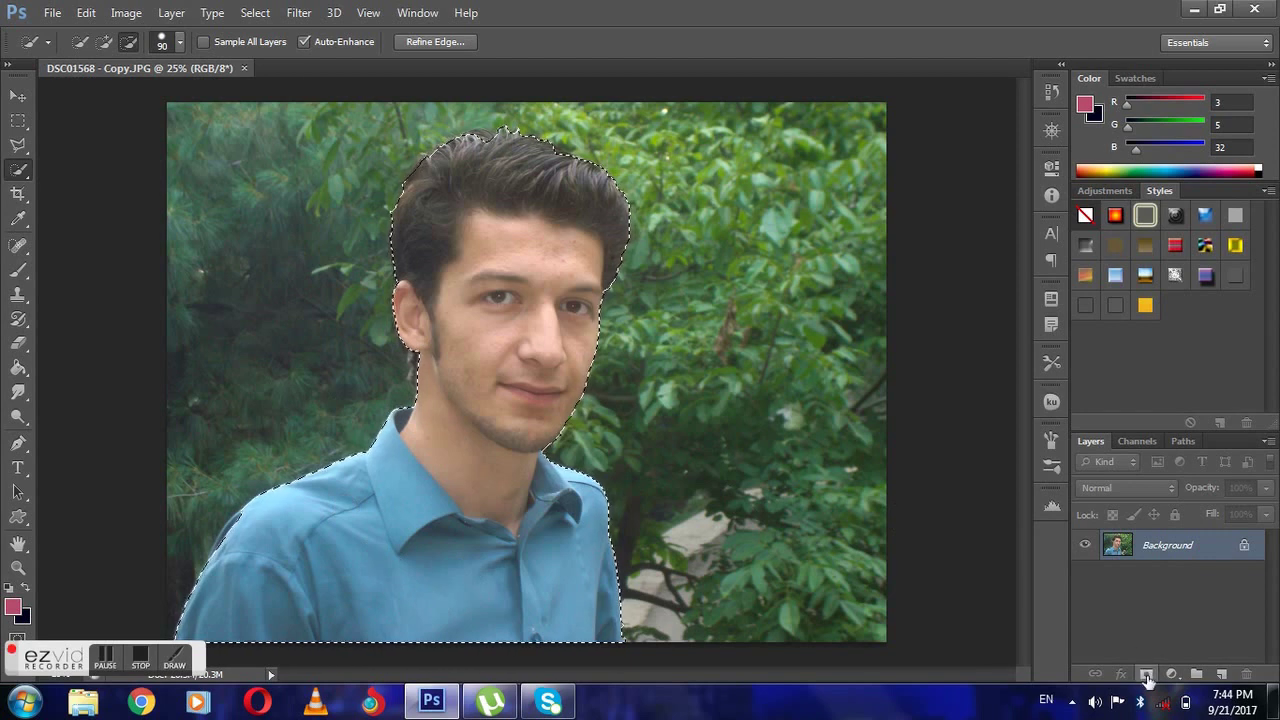
# Step: Add a layer mask to Layer 0 so the foliage disappears, leaving only the man
pyautogui.click(1146, 675)
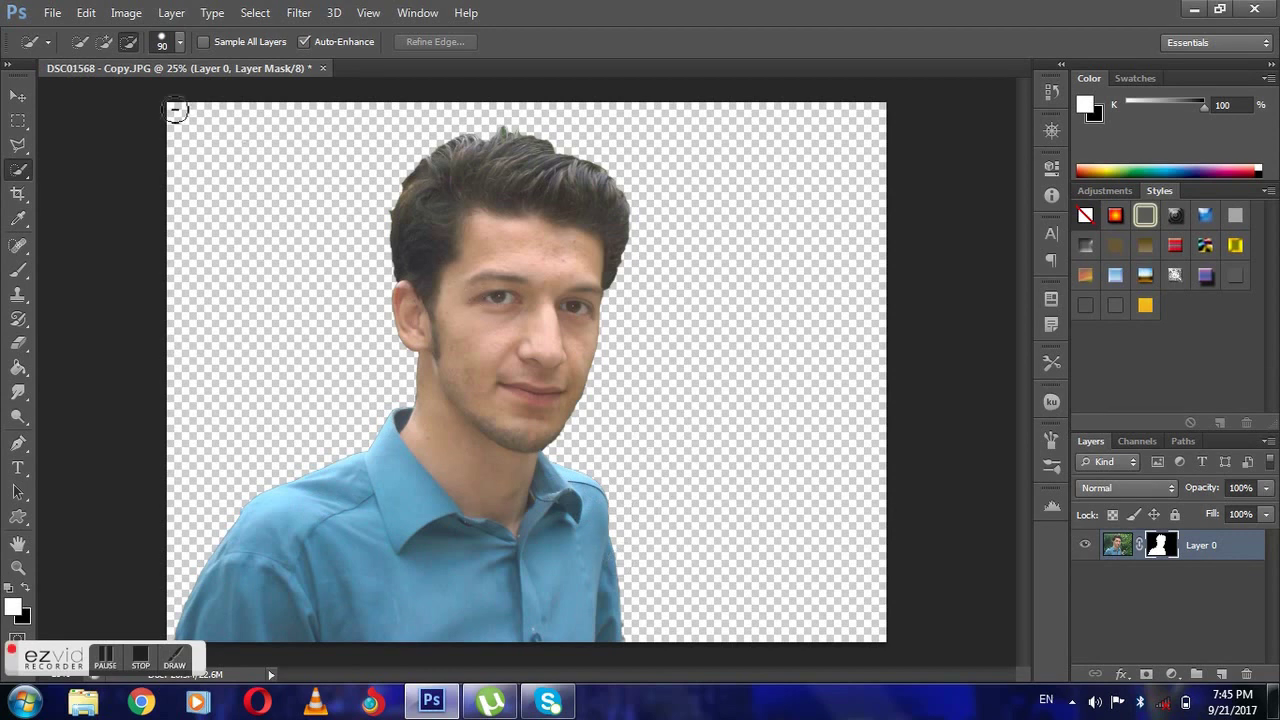
pyautogui.click(52, 13)
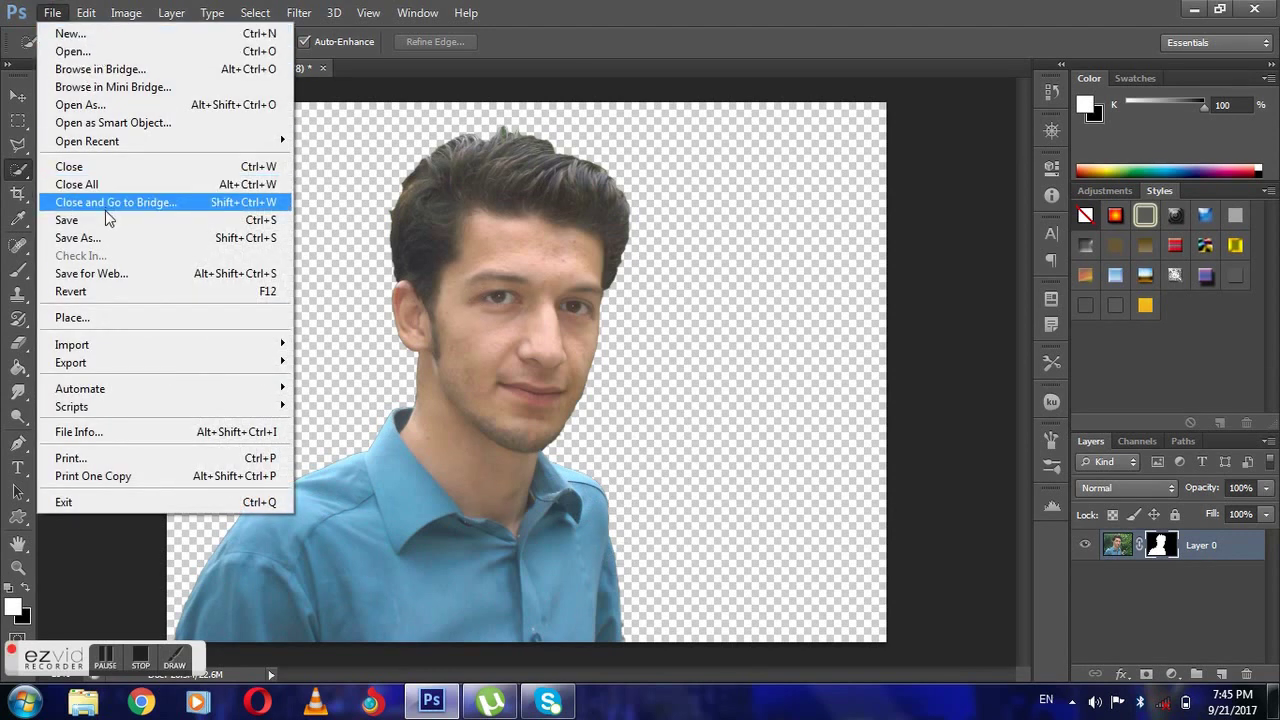
# Step: Place the misty forest path photo DSC01641.JPG into the document via Camera Raw
pyautogui.click(90, 317)
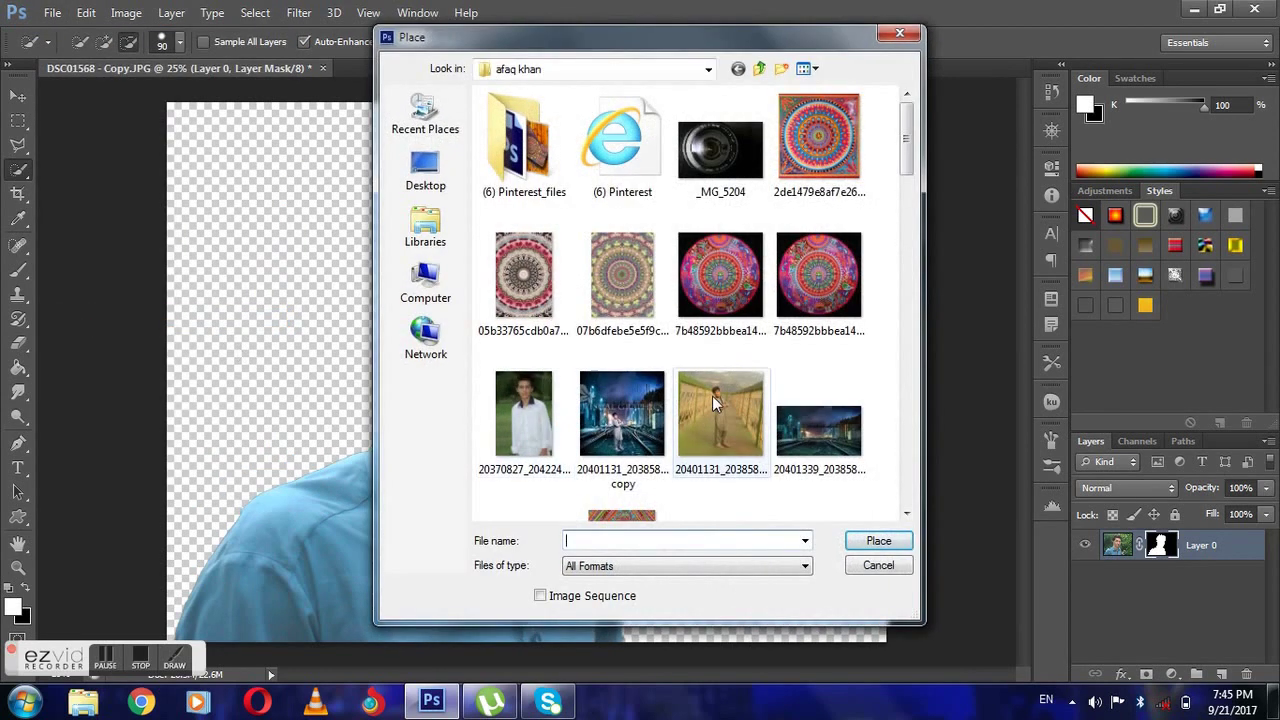
pyautogui.moveTo(910, 156); pyautogui.dragTo(920, 307)
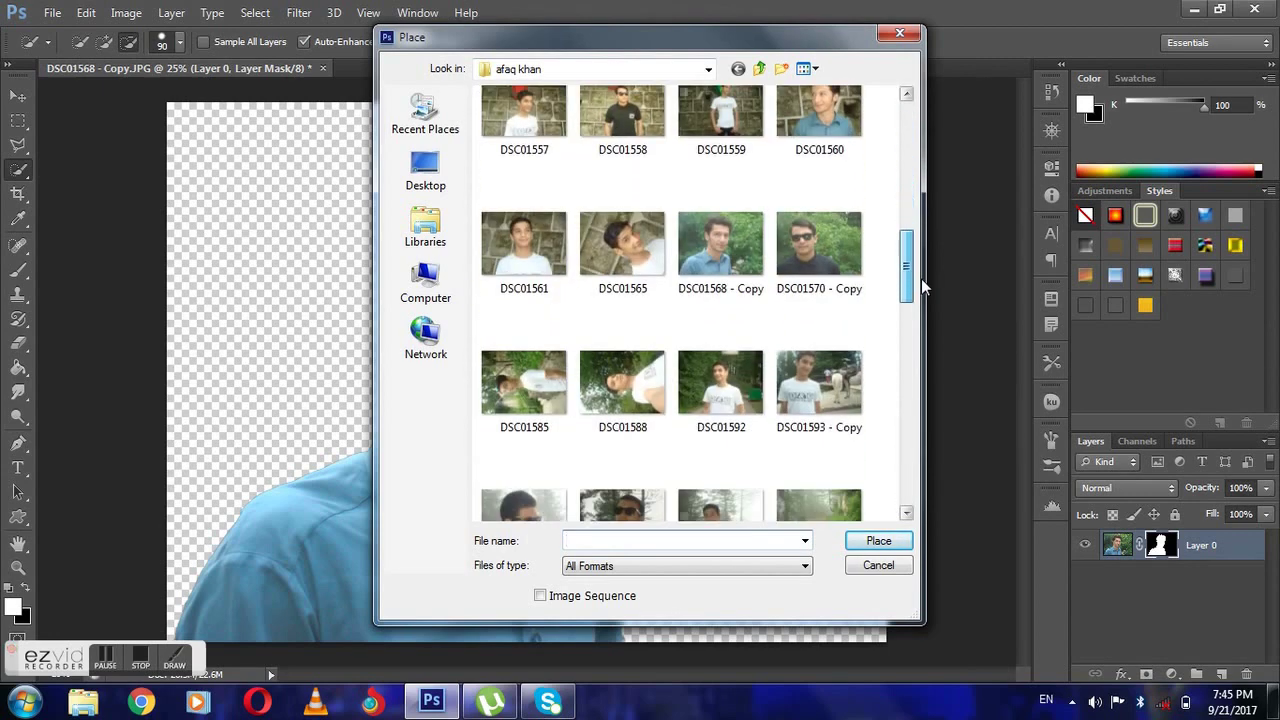
pyautogui.click(818, 370)
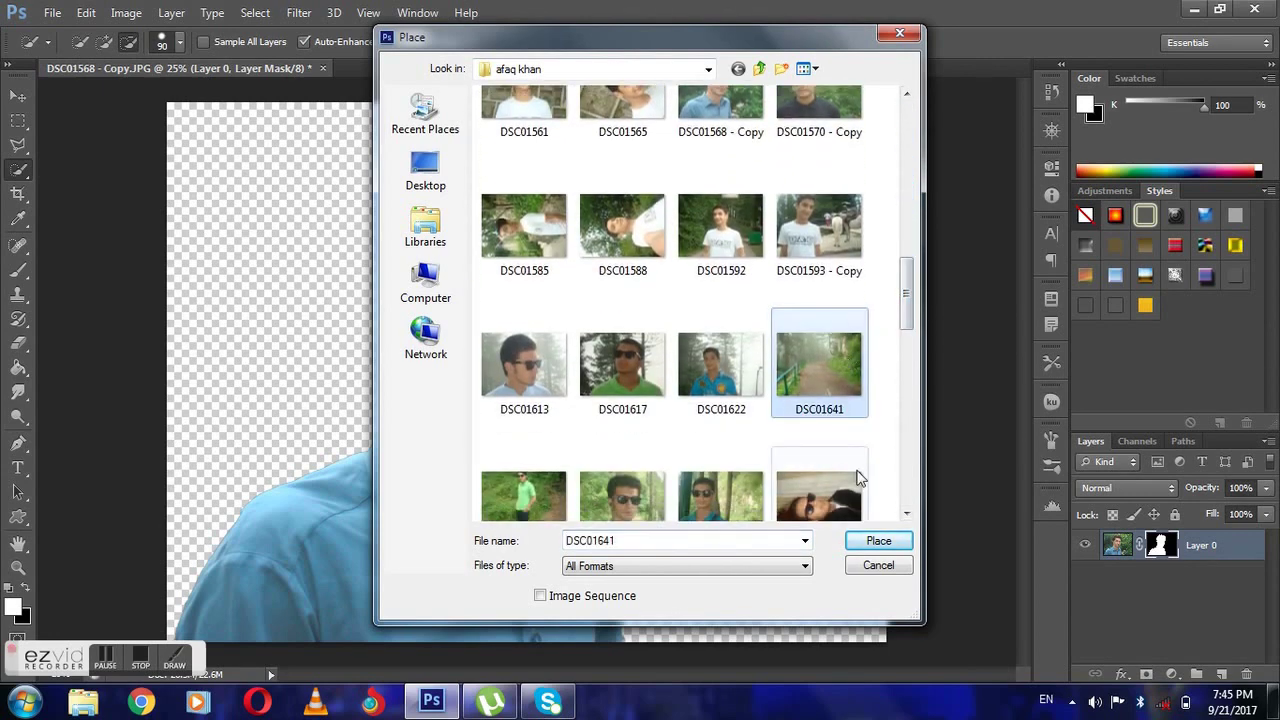
pyautogui.click(883, 545)
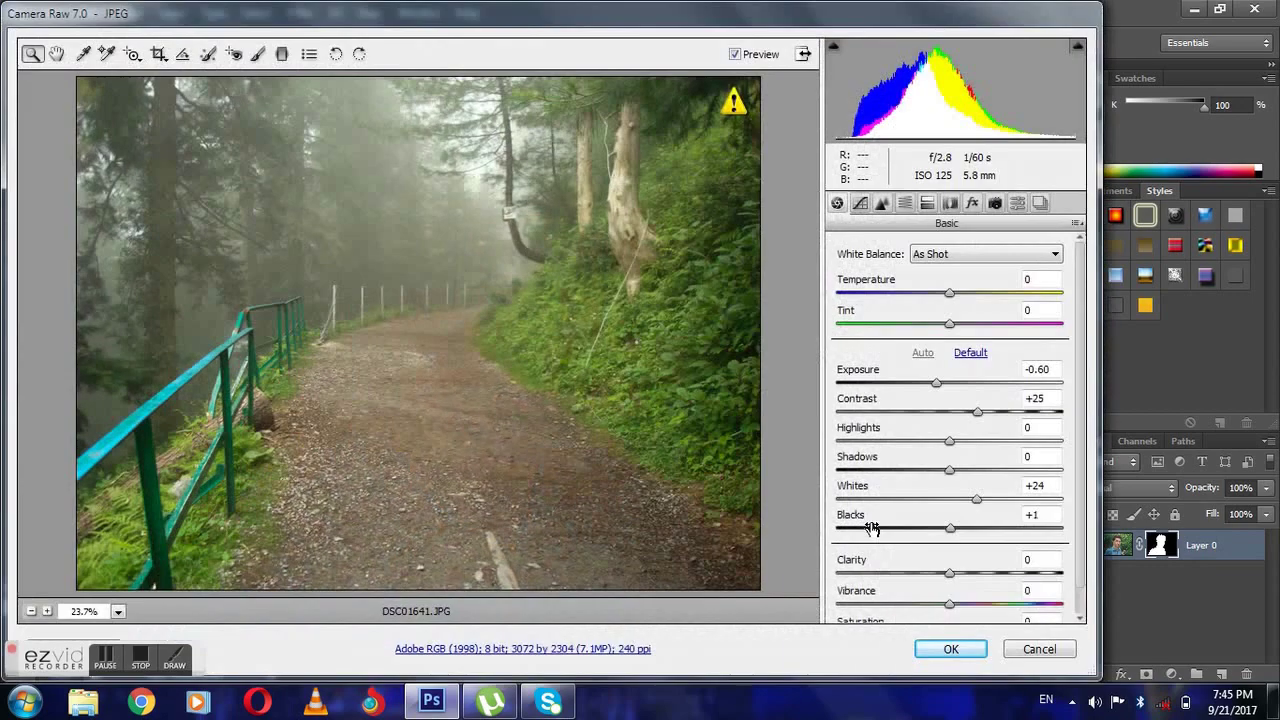
pyautogui.click(940, 648)
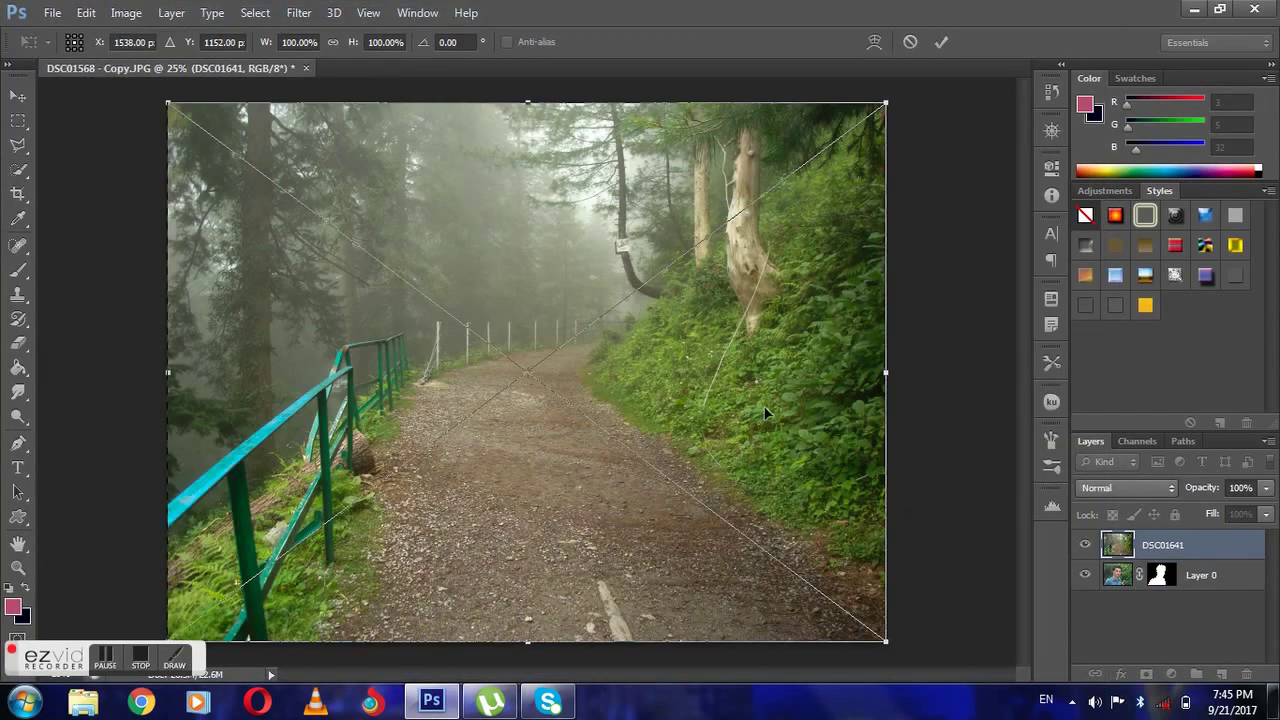
# Step: Scale the placed forest photo to about 102%, flip it horizontally, and commit
pyautogui.moveTo(886, 101); pyautogui.dragTo(901, 93)
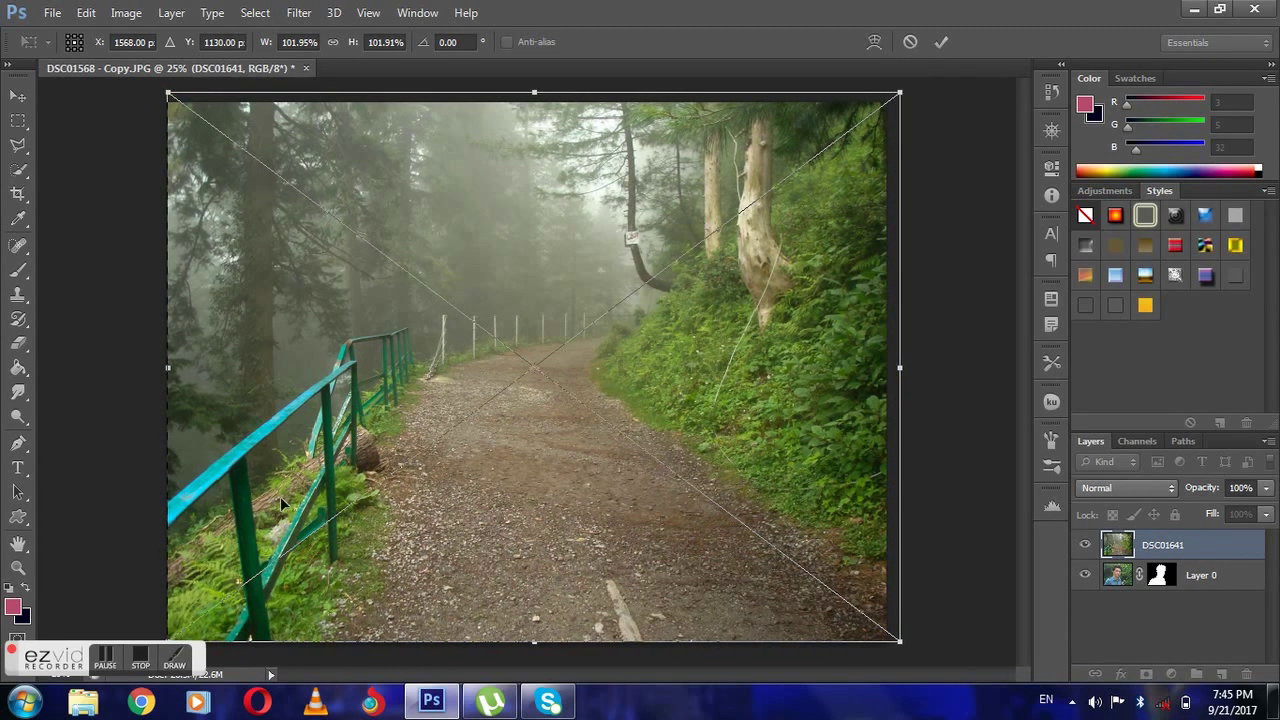
pyautogui.rightClick(422, 263)
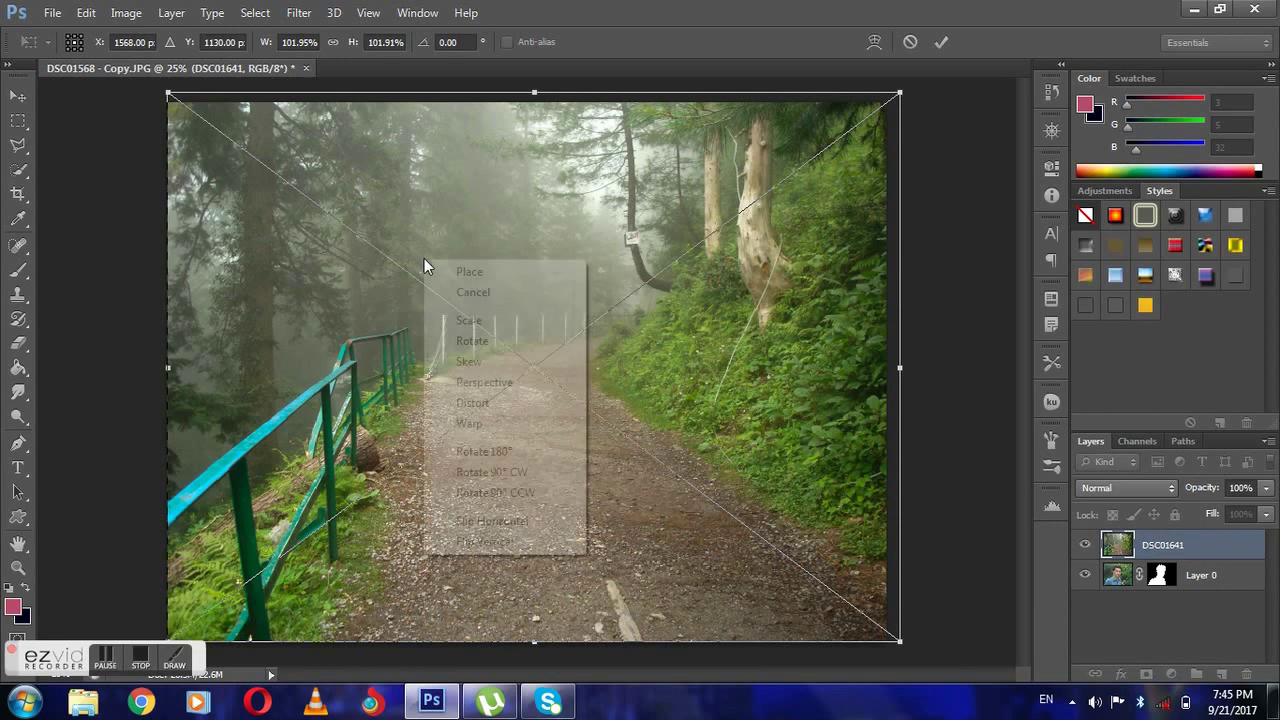
pyautogui.click(513, 522)
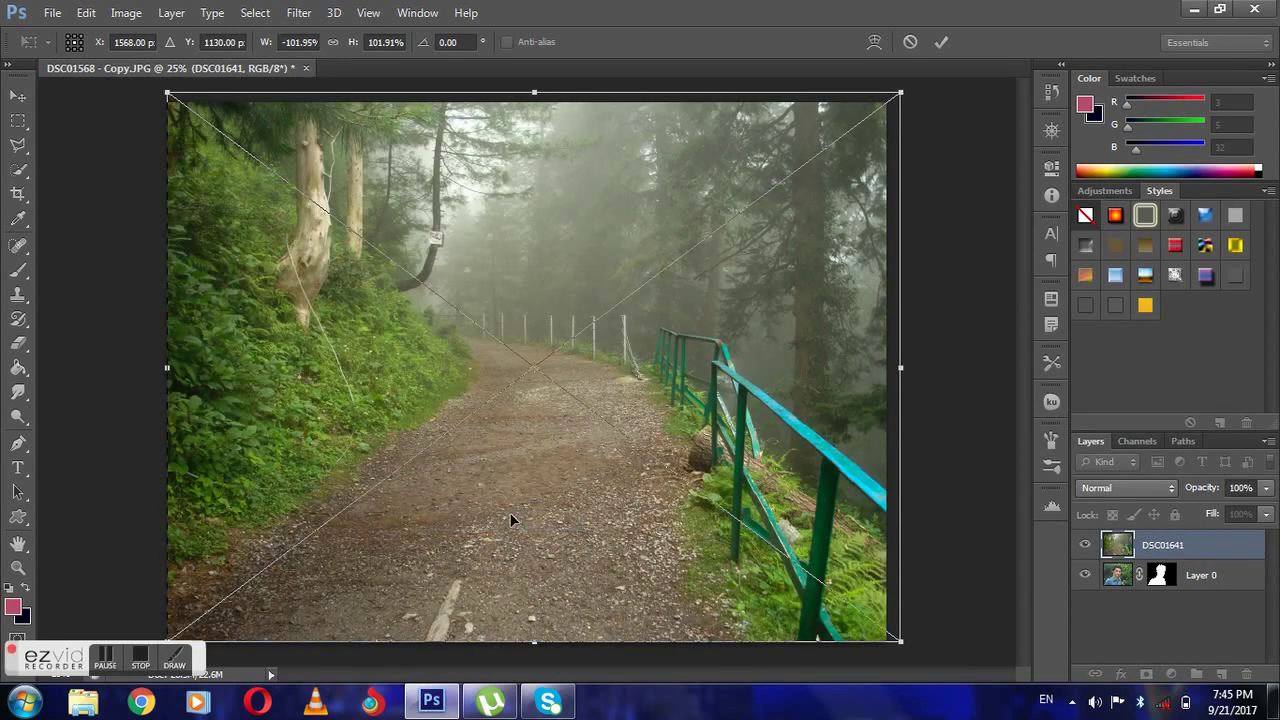
pyautogui.click(940, 41)
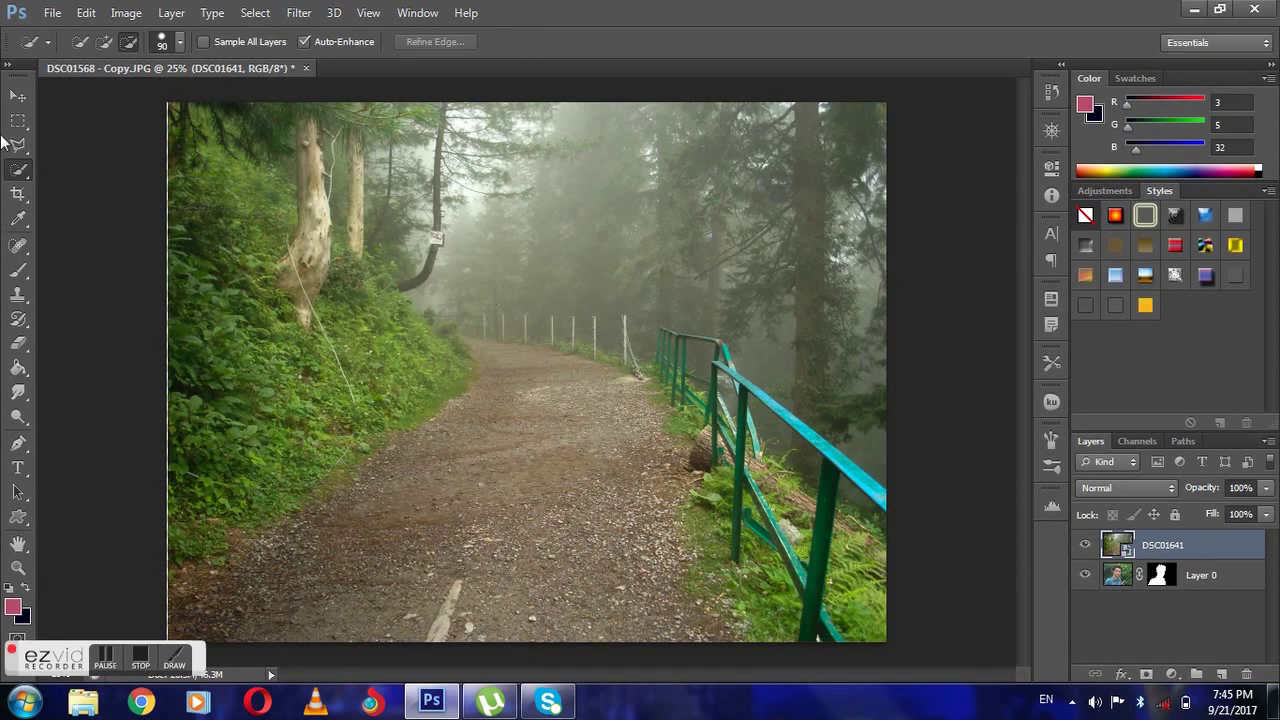
# Step: Nudge the forest photo left and move the DSC01641 layer beneath the portrait's Layer 0
pyautogui.click(20, 98)
pyautogui.moveTo(385, 293); pyautogui.dragTo(371, 296)
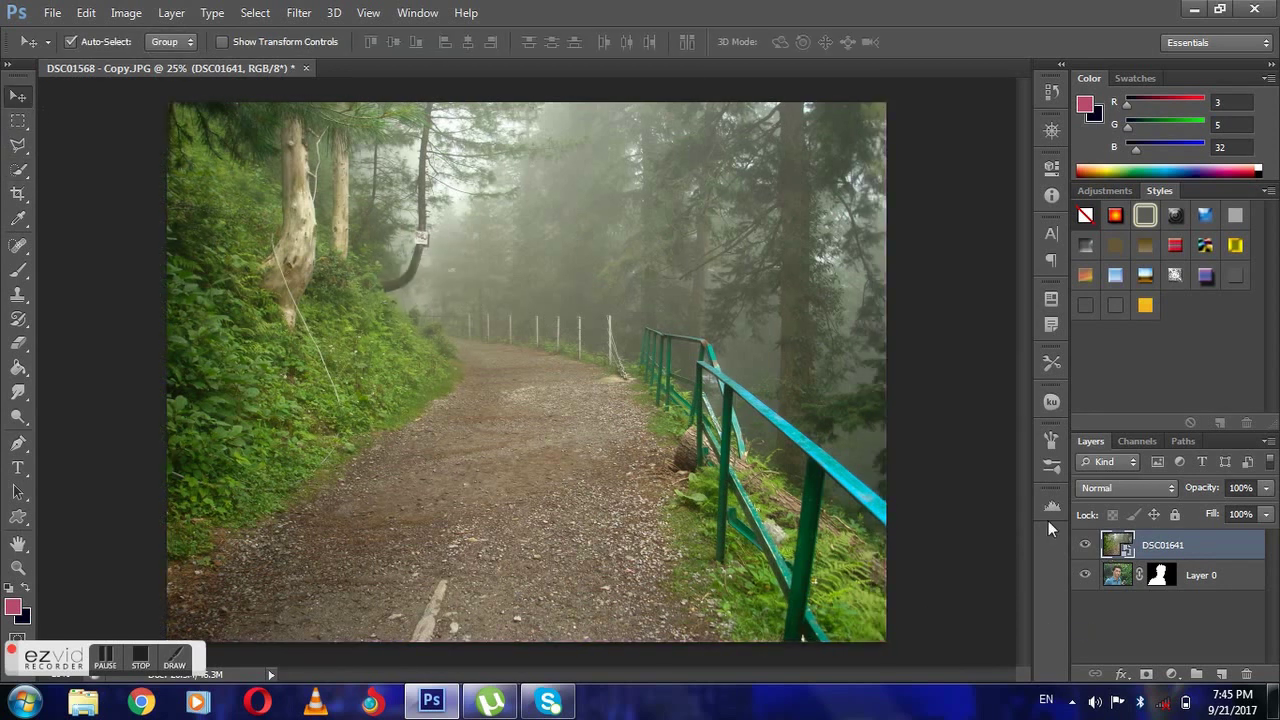
pyautogui.moveTo(1180, 545); pyautogui.dragTo(1168, 600)
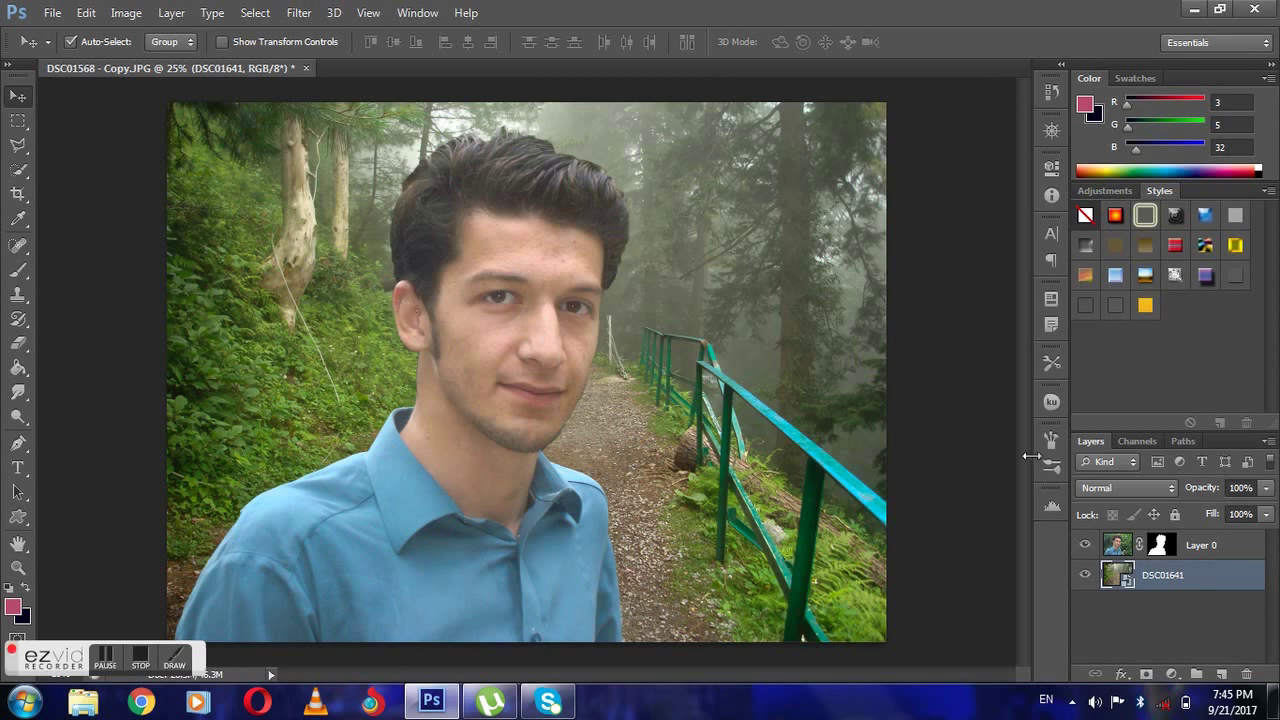
pyautogui.click(1118, 551)
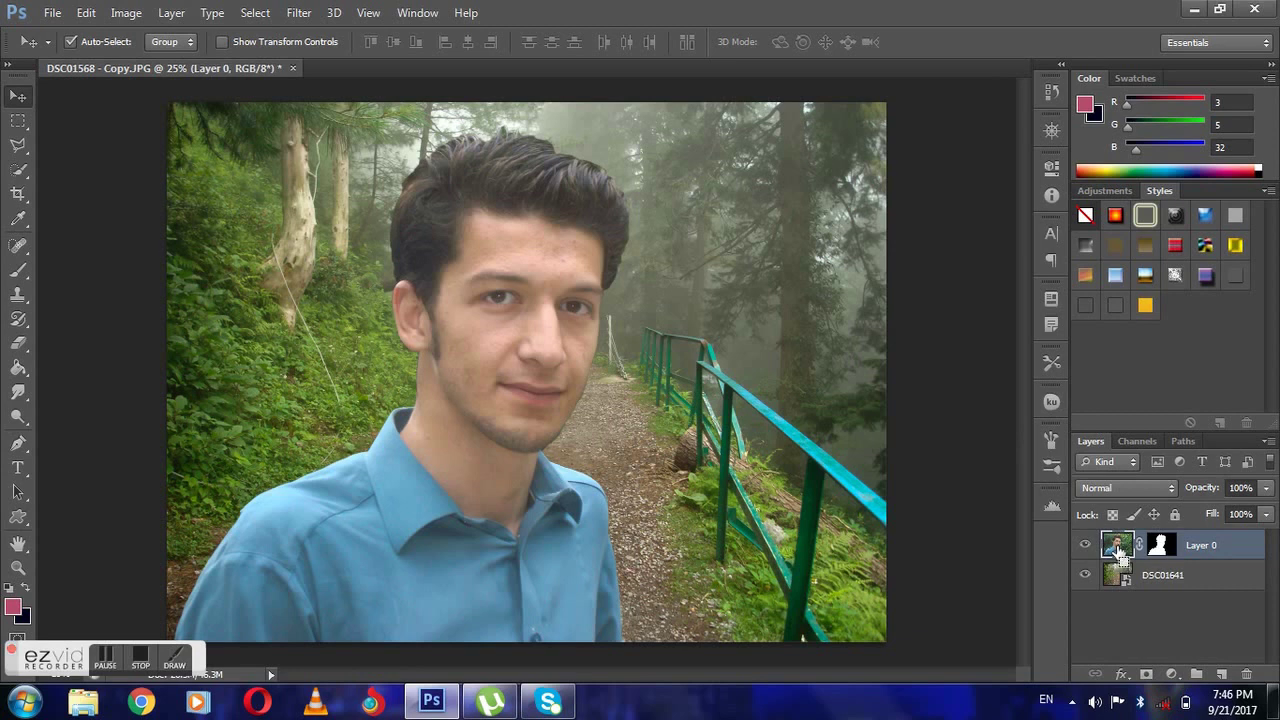
# Step: Shrink the portrait to about 69% at the lower left and delete the leftover full-size layer
pyautogui.hotkey('ctrl', 't')
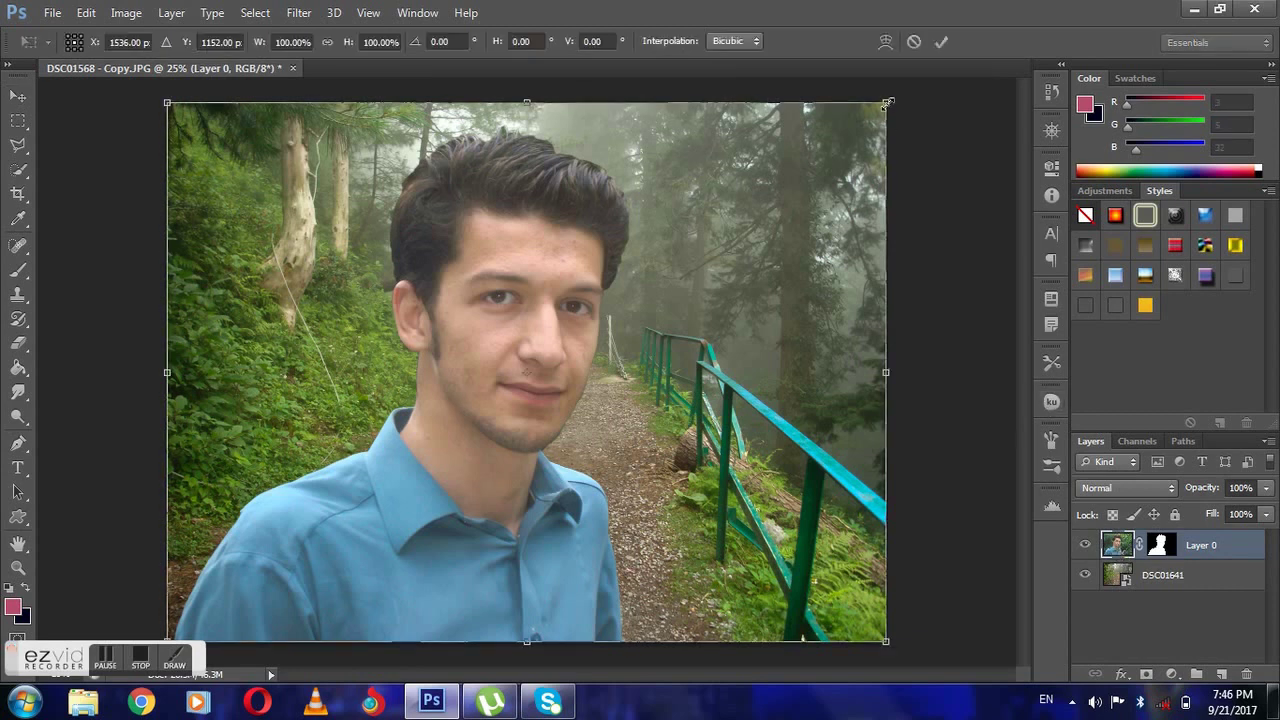
pyautogui.moveTo(886, 102); pyautogui.dragTo(715, 218)
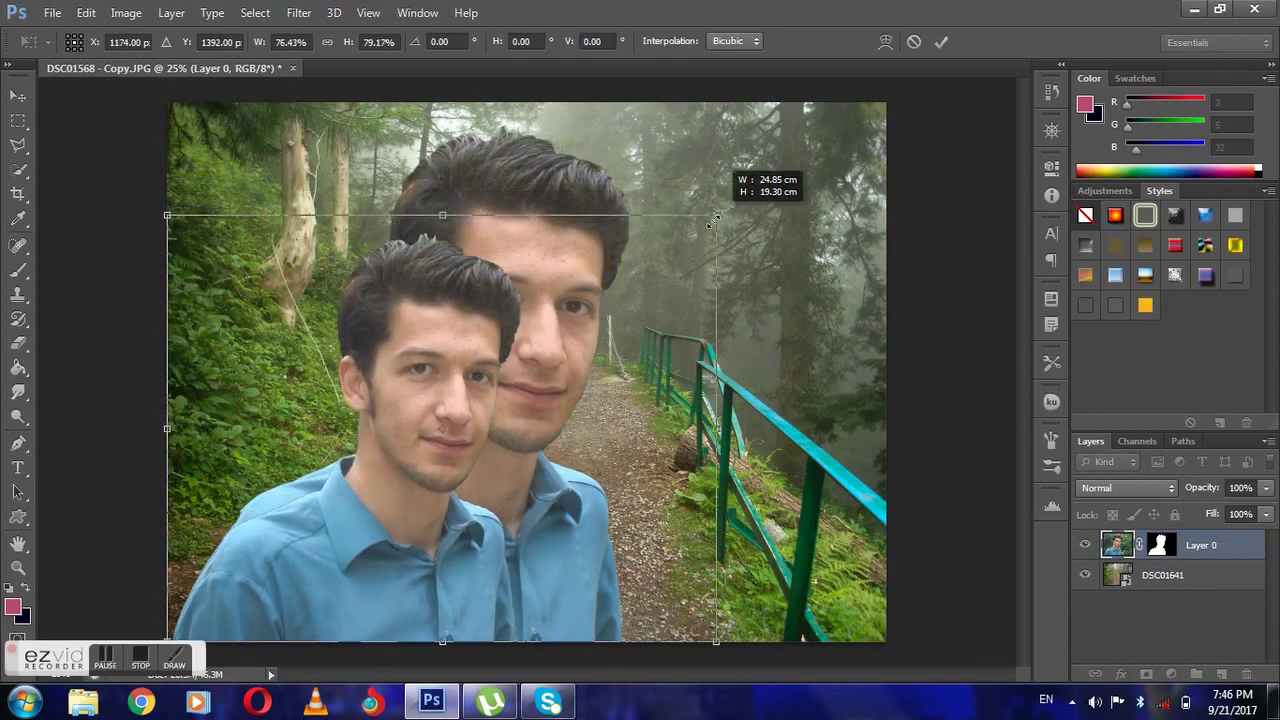
pyautogui.moveTo(715, 218); pyautogui.dragTo(664, 271)
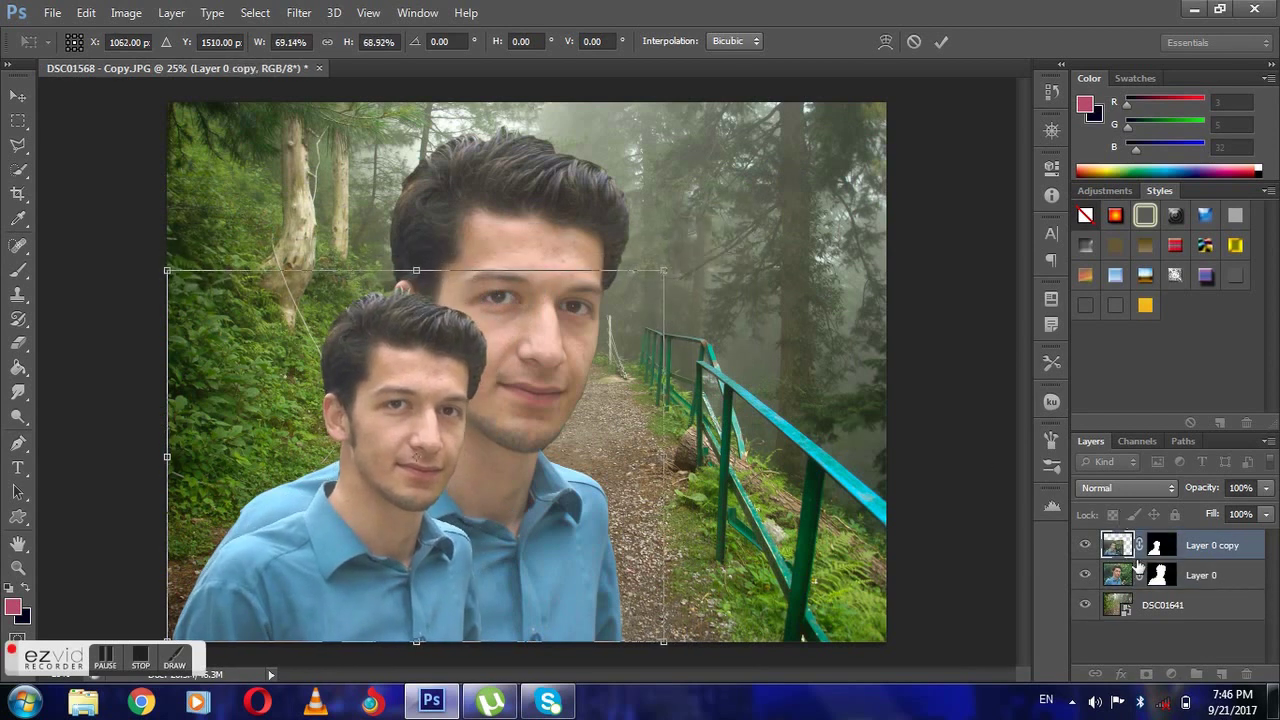
pyautogui.click(940, 42)
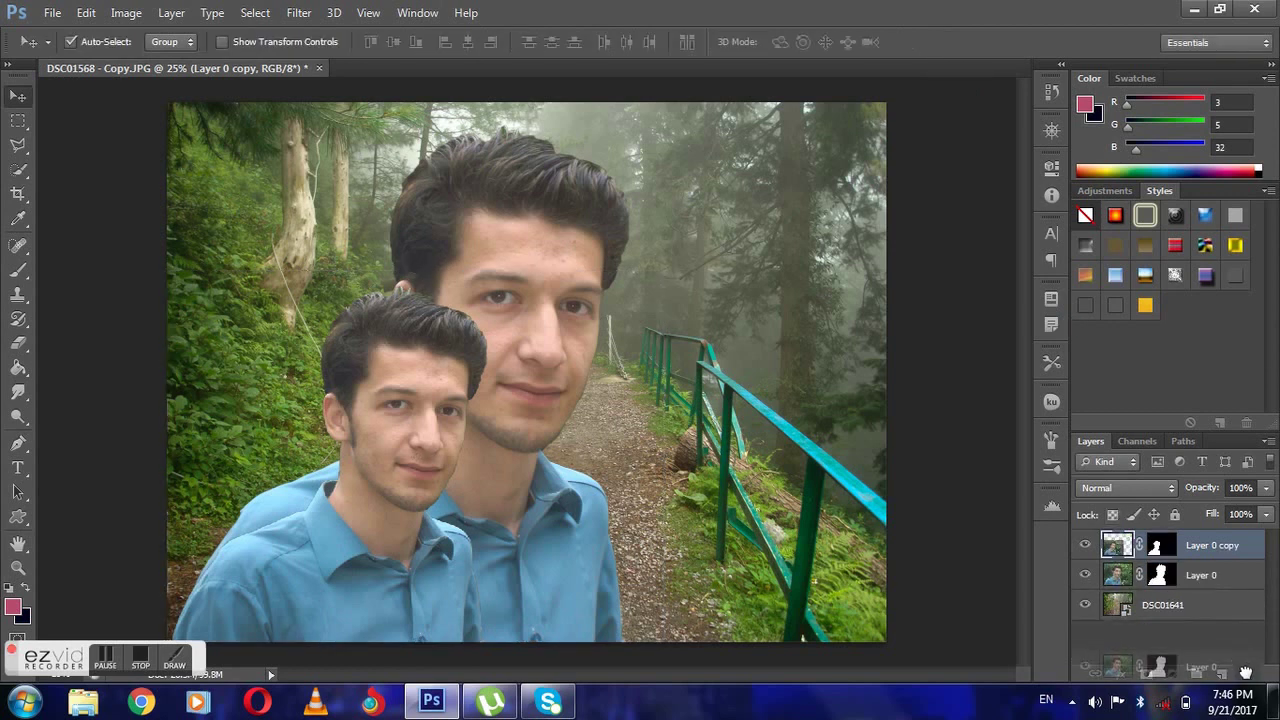
pyautogui.moveTo(1118, 575); pyautogui.dragTo(1246, 674)
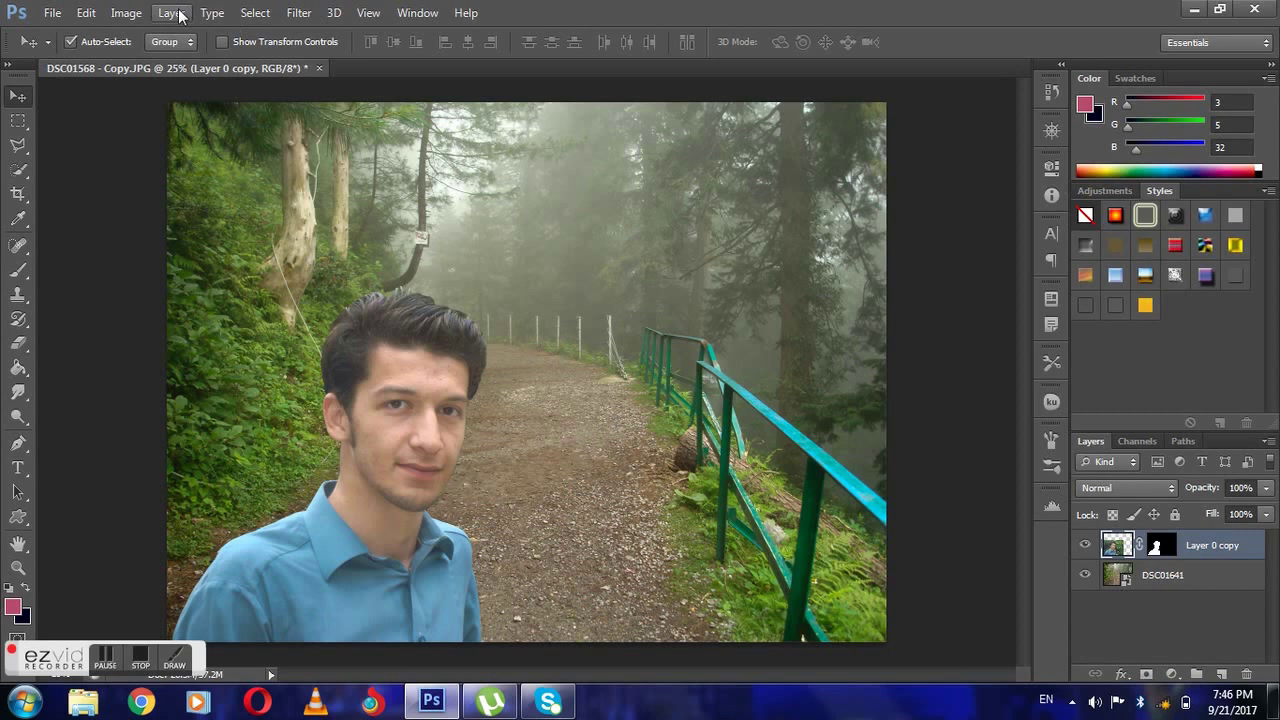
# Step: Apply Auto Tone, Auto Contrast and Auto Color to the portrait layer
pyautogui.click(141, 13)
pyautogui.click(170, 84)
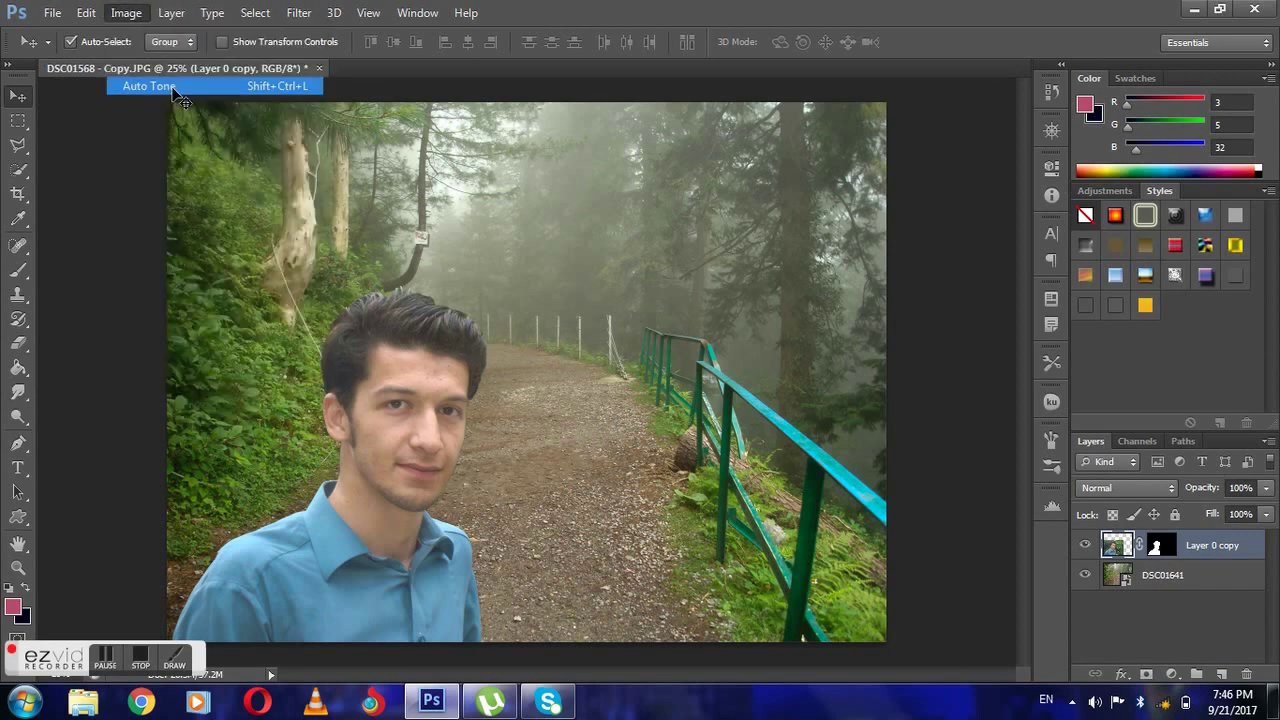
pyautogui.click(128, 14)
pyautogui.click(160, 102)
pyautogui.click(126, 13)
pyautogui.click(158, 121)
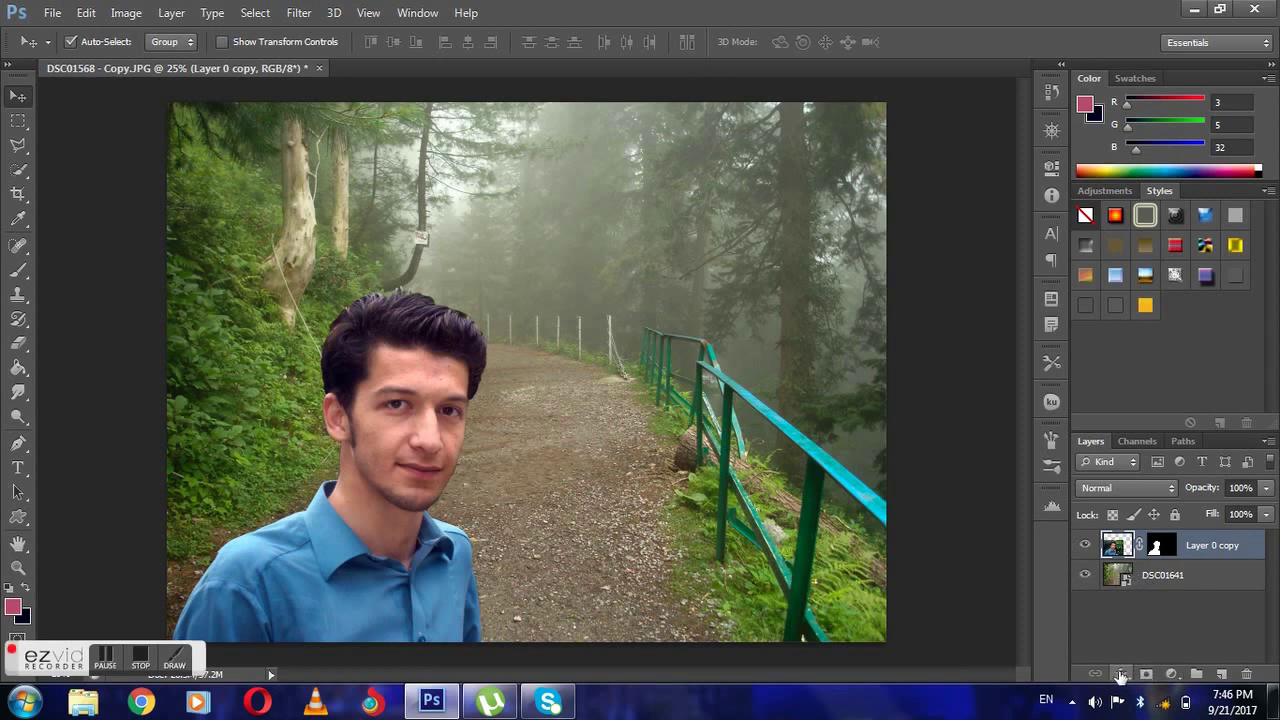
# Step: Add a pink Gradient Fill layer on top and lower its opacity to about 47%
pyautogui.click(1171, 674)
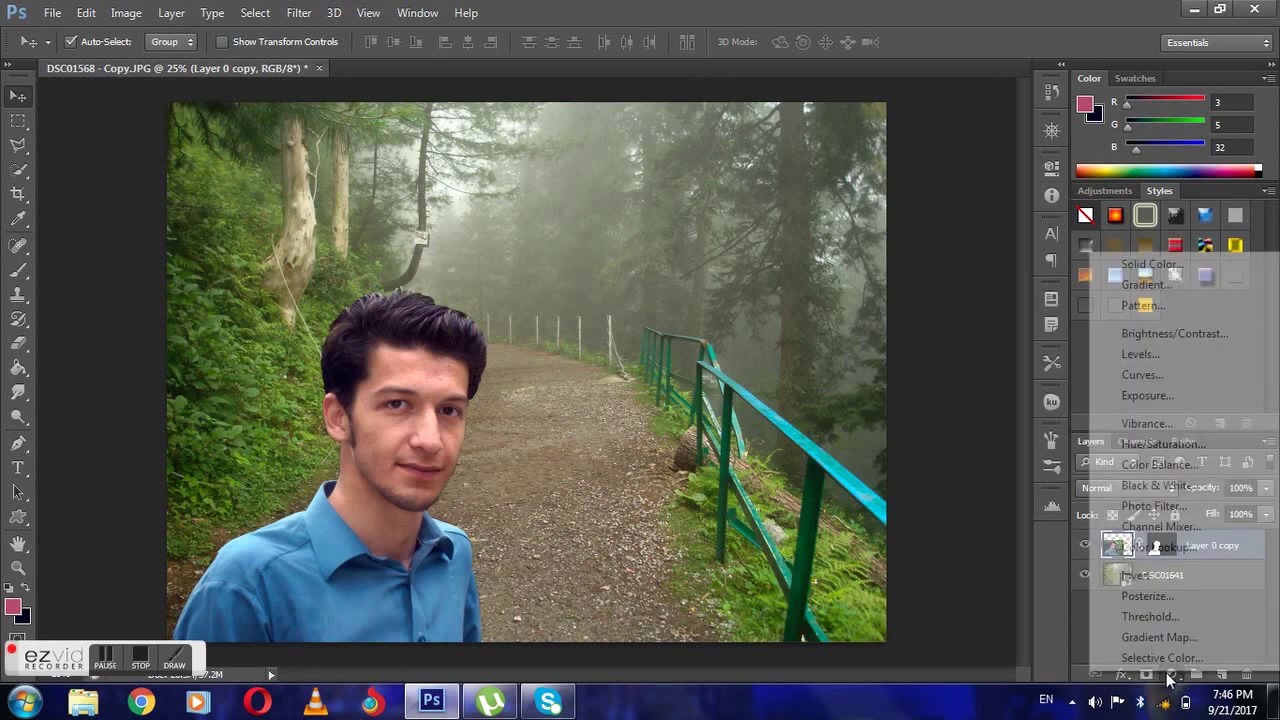
pyautogui.click(1180, 285)
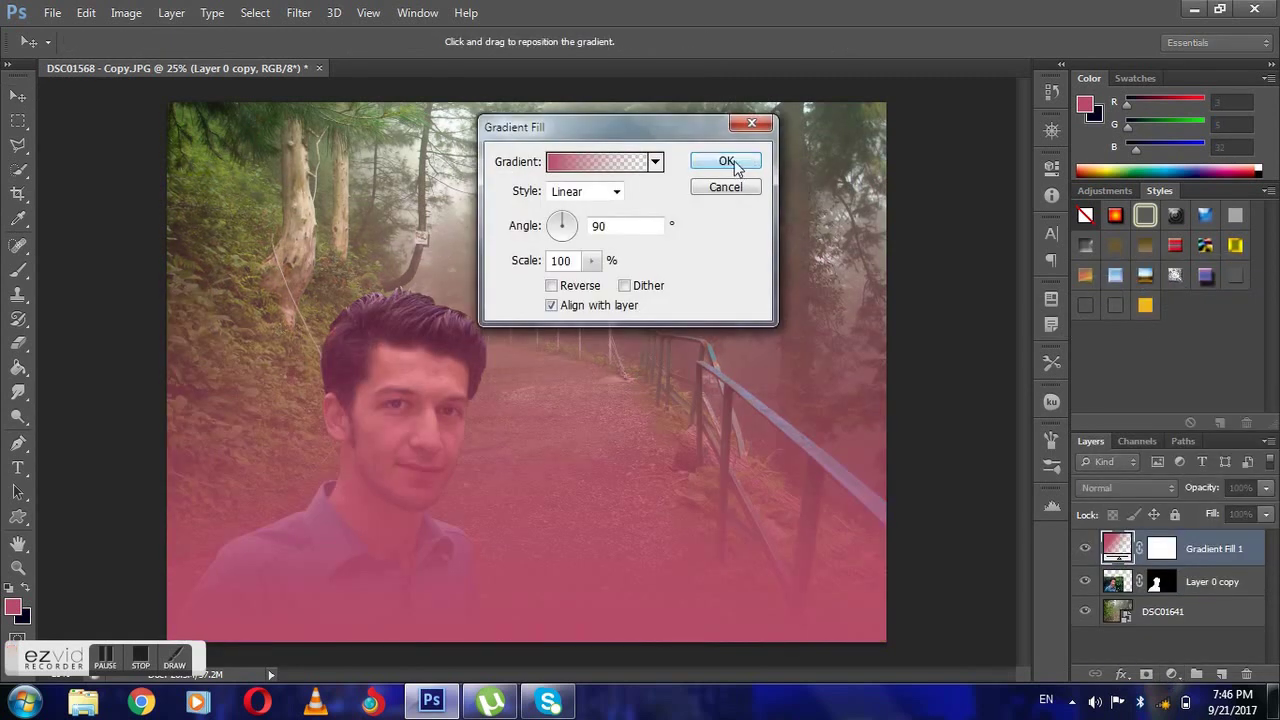
pyautogui.click(716, 164)
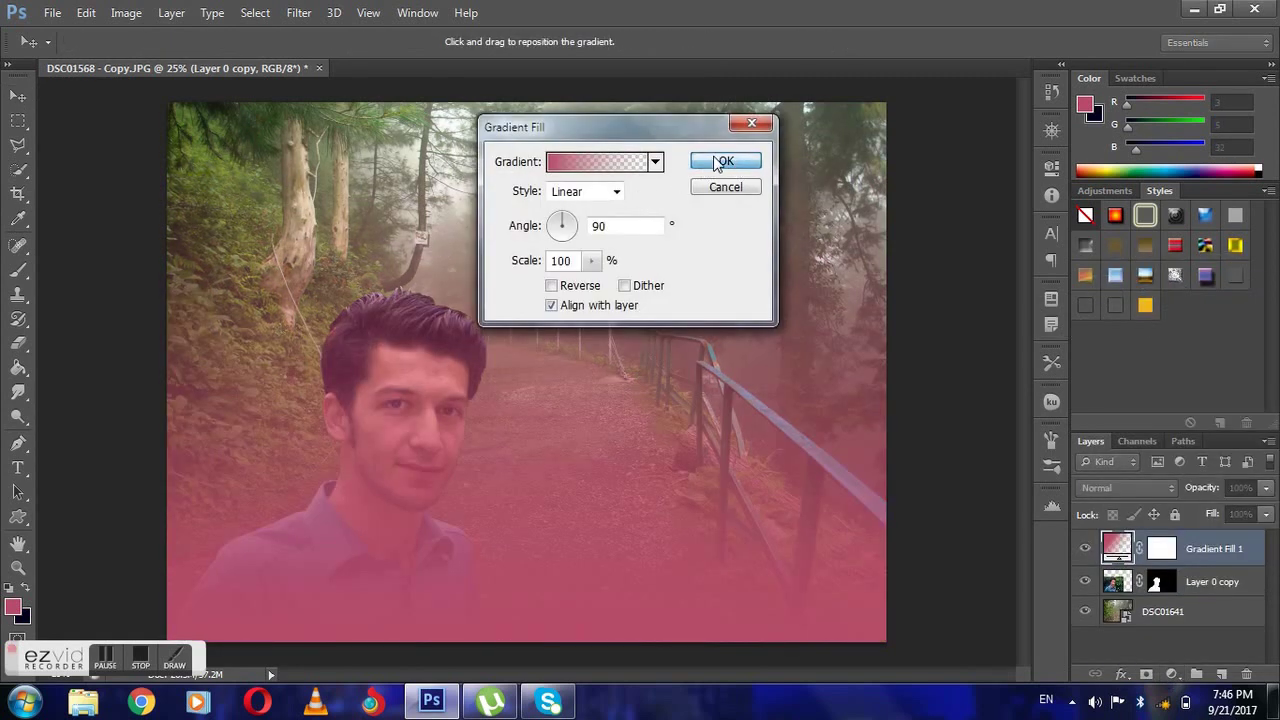
pyautogui.moveTo(1216, 489)
pyautogui.mouseDown()
pyautogui.moveTo(1188, 498)
pyautogui.moveTo(1207, 490)
pyautogui.mouseUp()
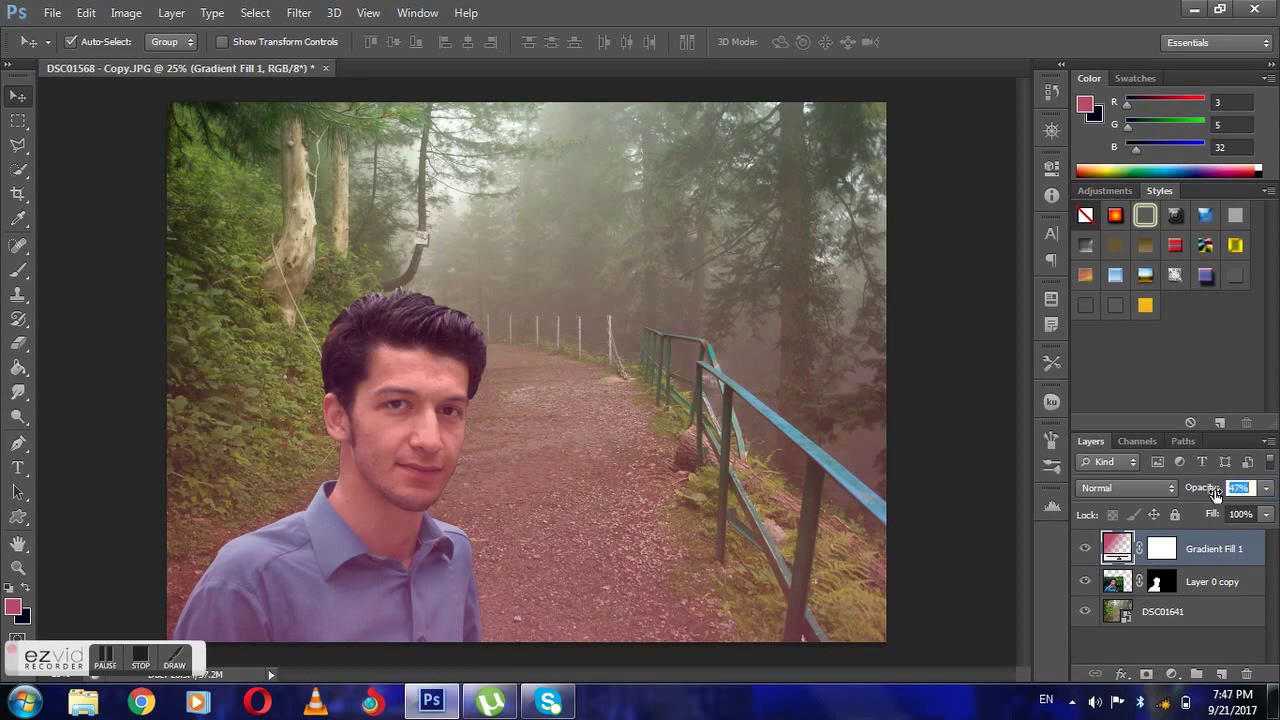
pyautogui.click(1176, 612)
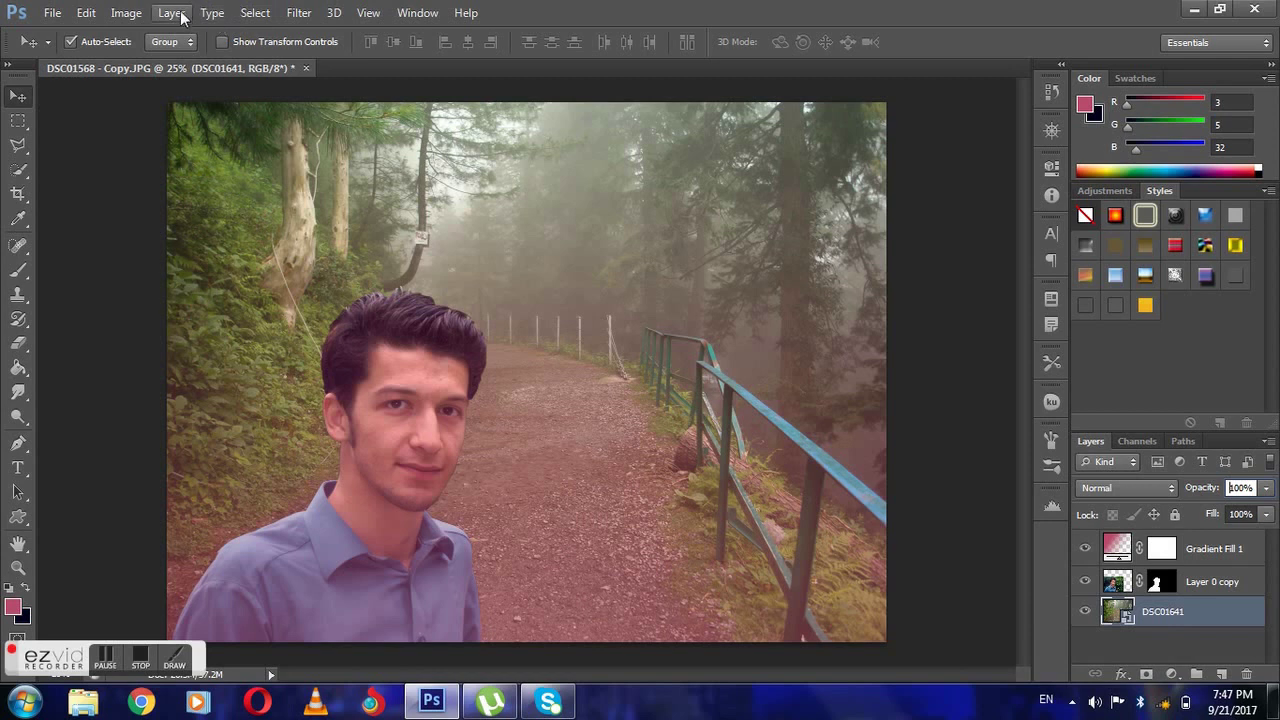
# Step: Apply a 7.2-pixel Gaussian Blur to the DSC01641 forest layer
pyautogui.click(262, 13)
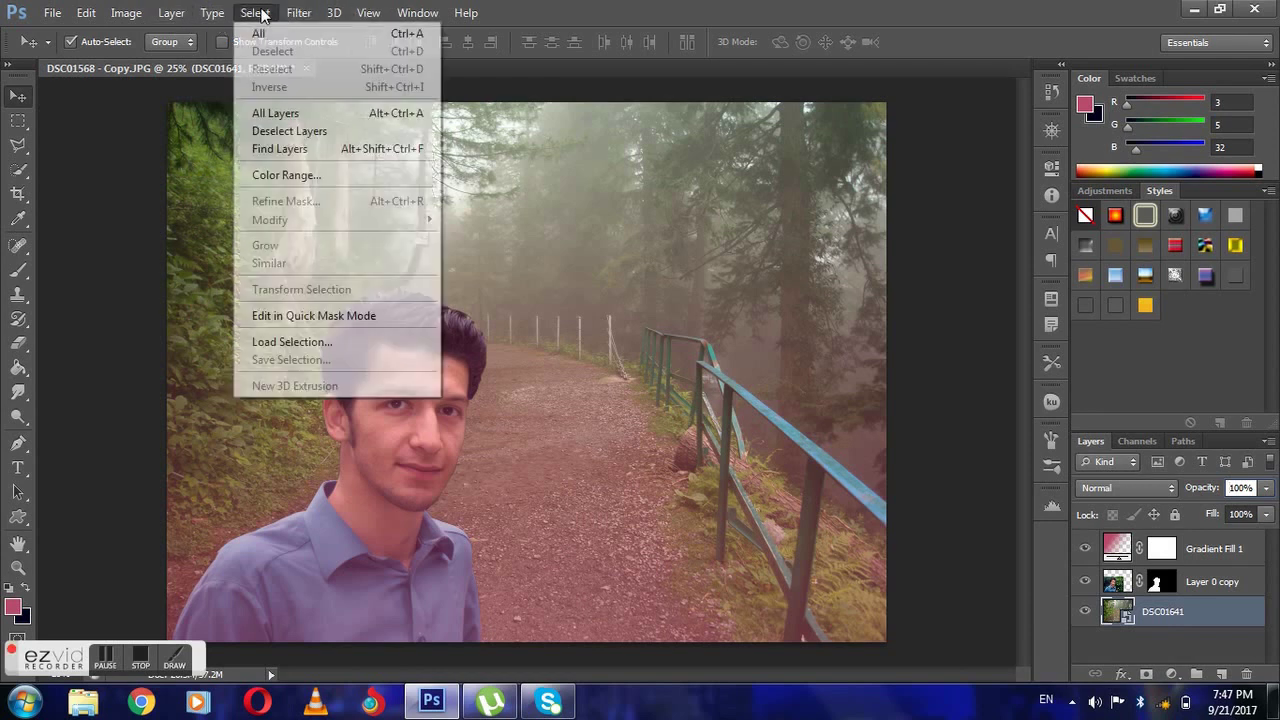
pyautogui.moveTo(400, 202)
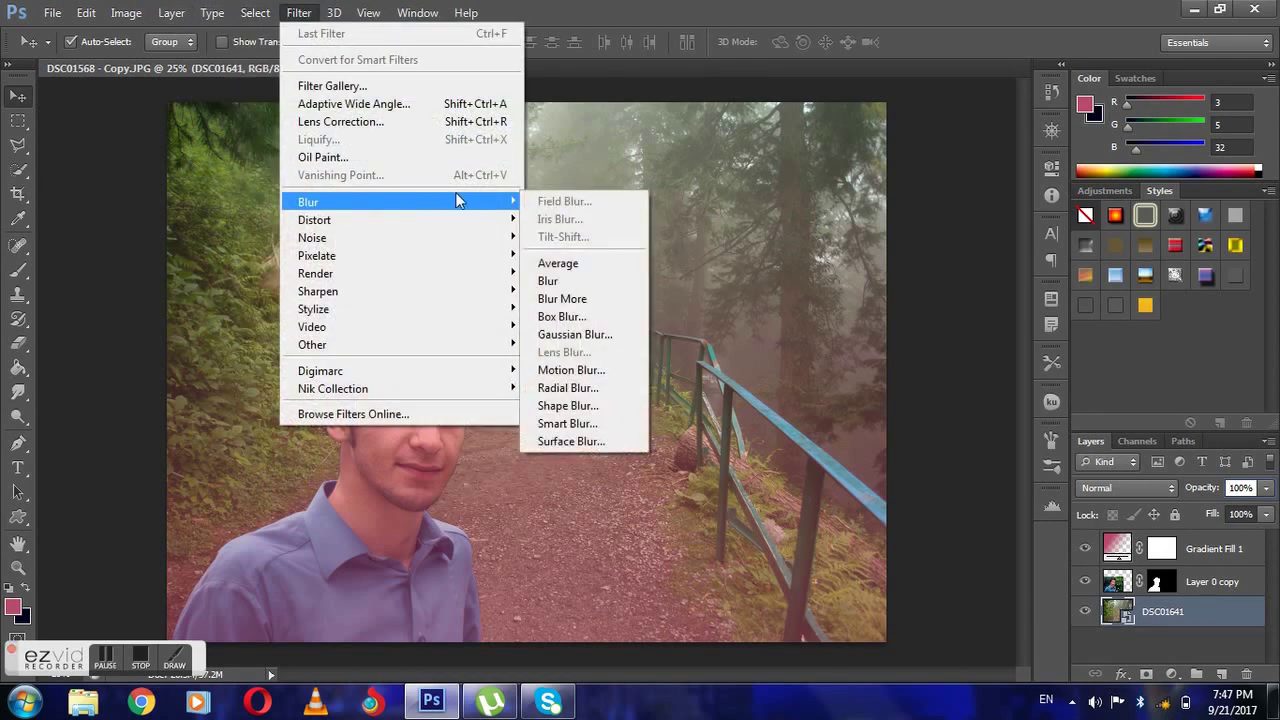
pyautogui.click(575, 334)
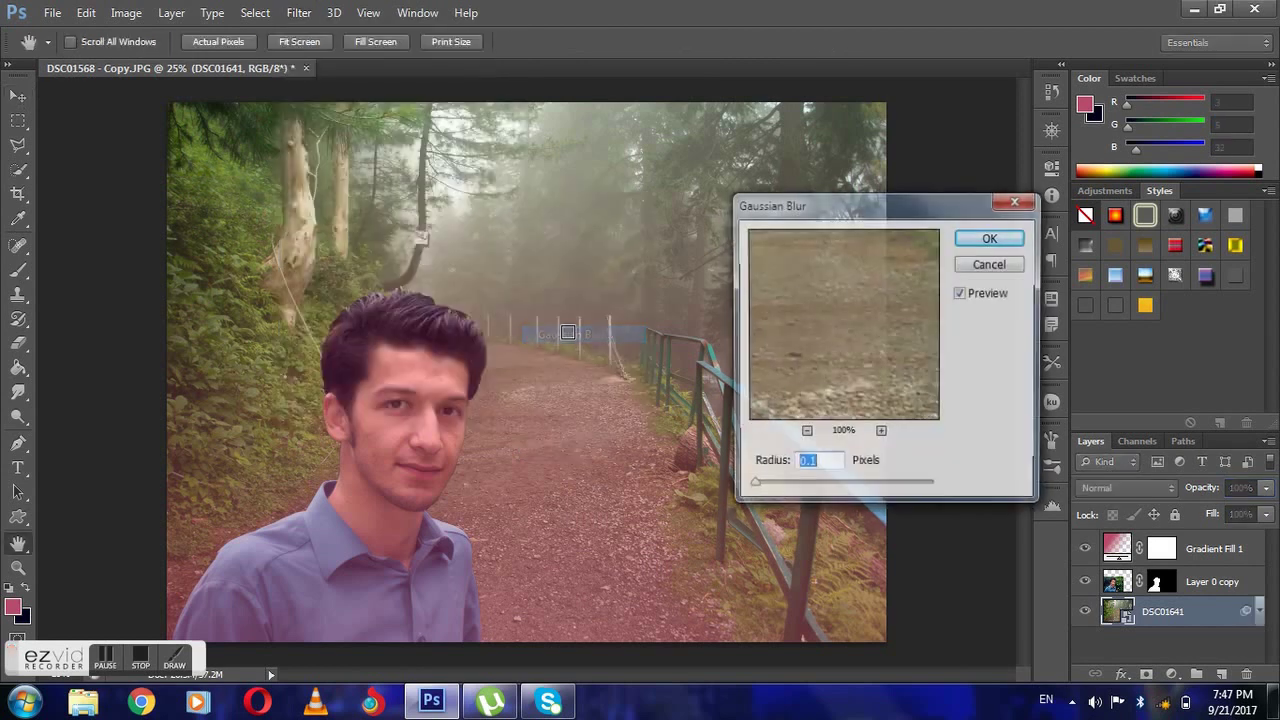
pyautogui.moveTo(755, 489); pyautogui.dragTo(807, 496)
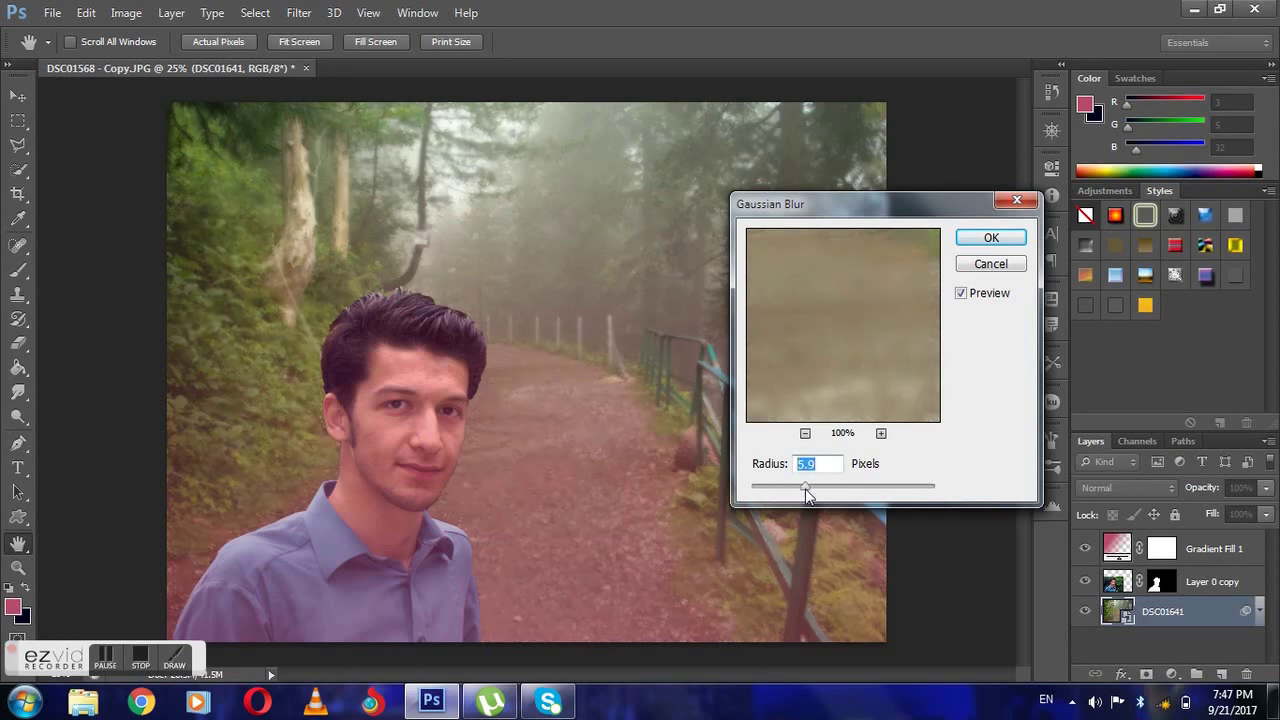
pyautogui.moveTo(806, 488); pyautogui.dragTo(812, 489)
pyautogui.click(990, 238)
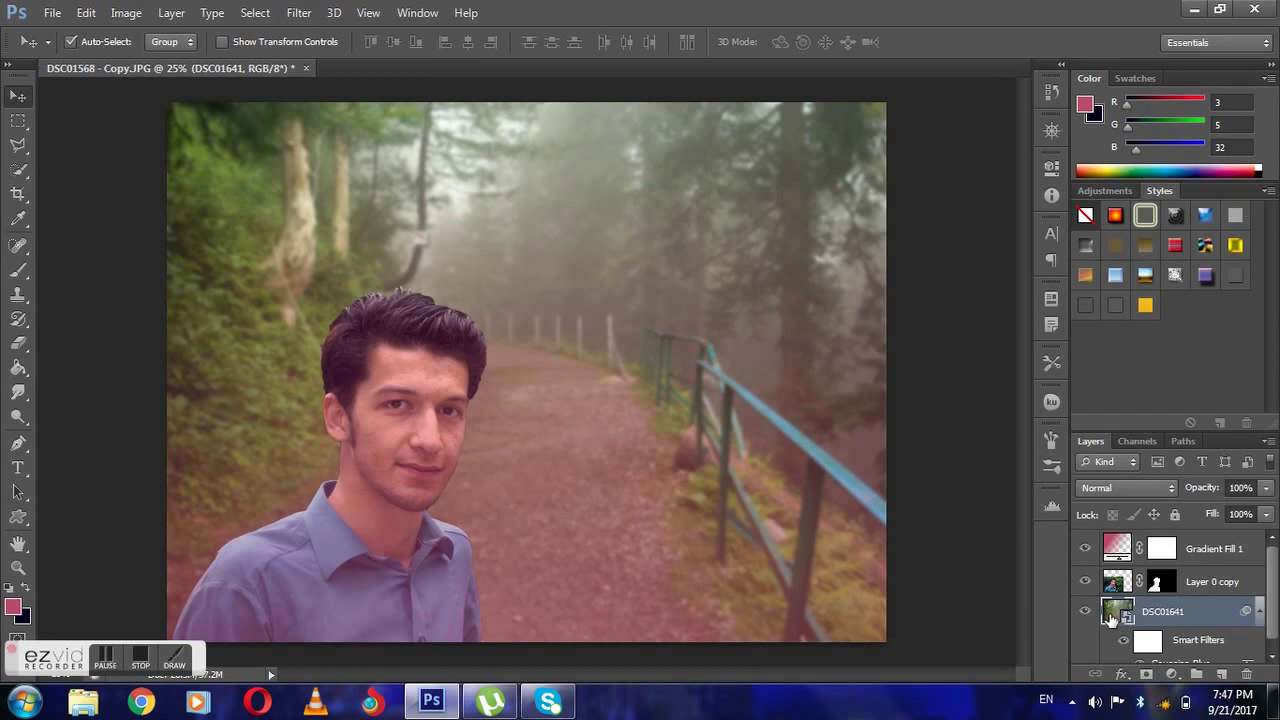
# Step: Merge the Gradient Fill 1 tint, Layer 0 copy portrait and blurred forest into one Gradient Fill 1 layer
pyautogui.keyDown('ctrl'); pyautogui.click(1145, 590); pyautogui.keyUp('ctrl')
pyautogui.hotkey('ctrl', 'a')
pyautogui.keyDown('ctrl'); pyautogui.click(1186, 548); pyautogui.keyUp('ctrl')
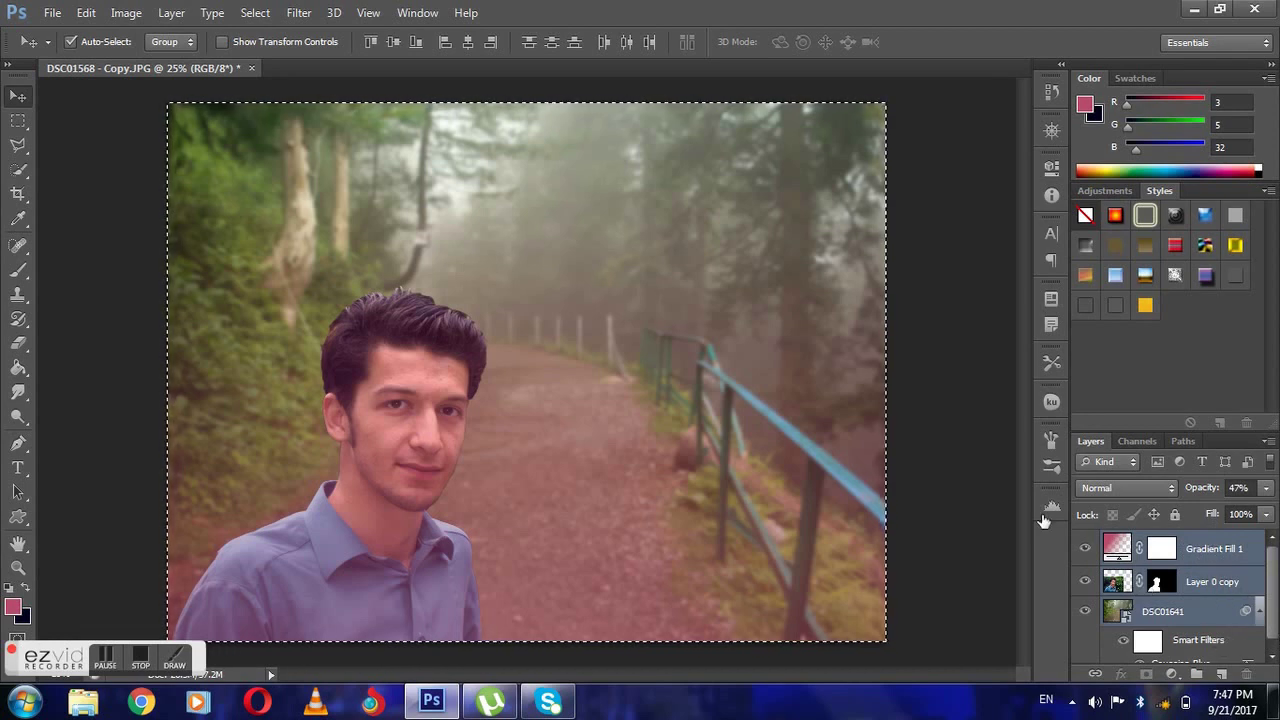
pyautogui.hotkey('ctrl', 'e')
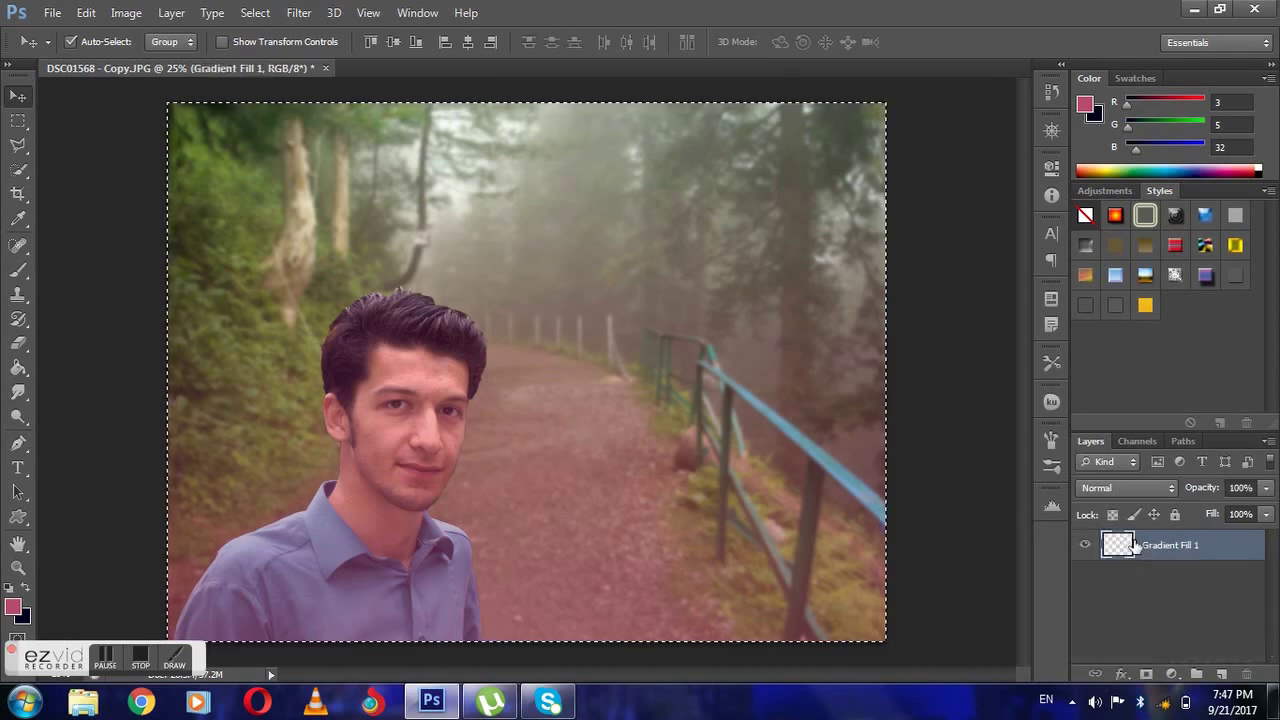
pyautogui.click(1085, 586)
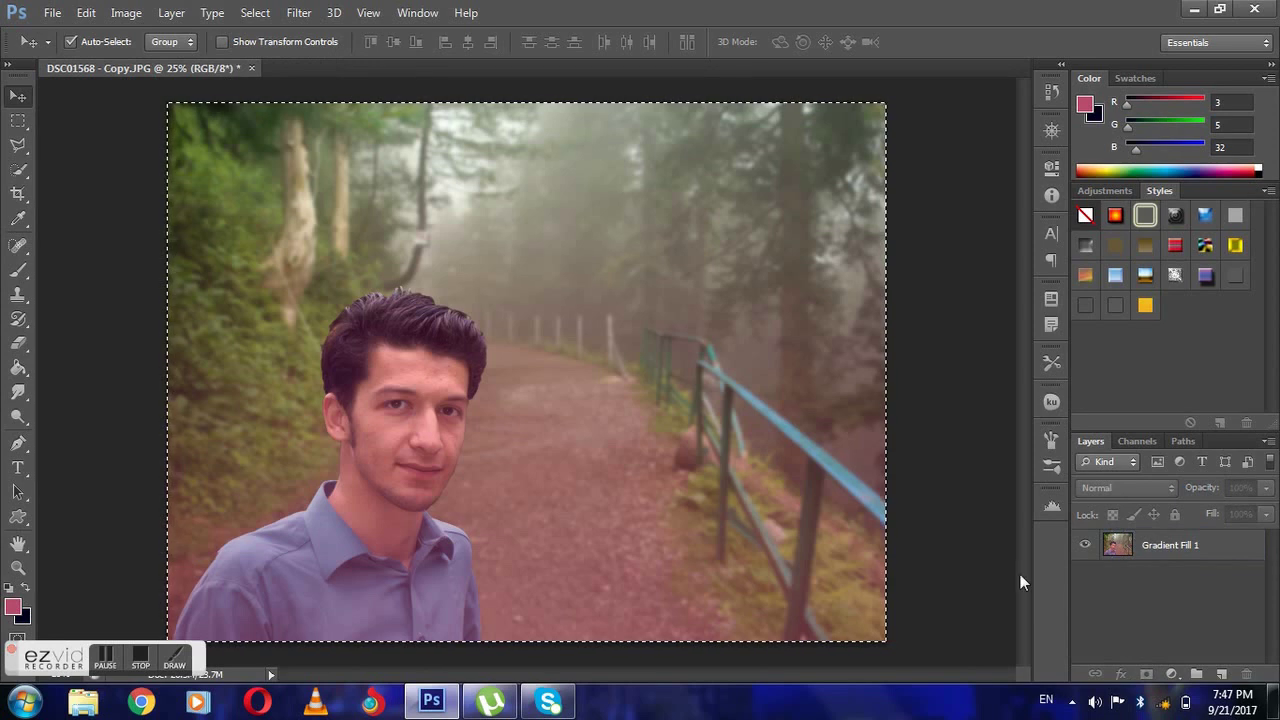